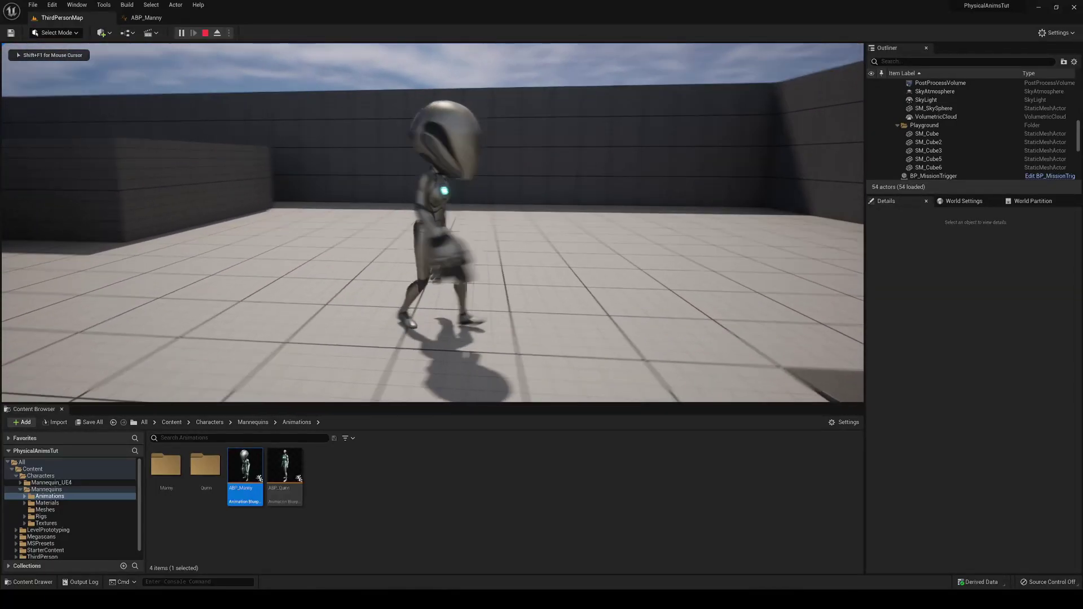
Step: Run the character around the level and examine its scaled head and hand, including the bone-scaling node in the AnimGraph
{"action": "key", "text": "w"}
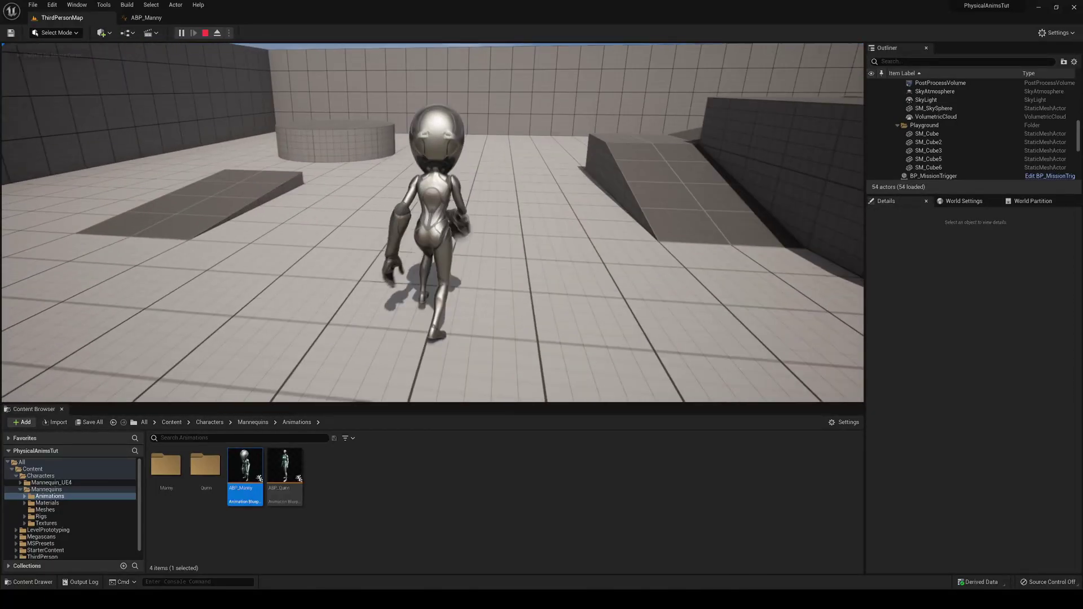
{"action": "key", "text": "s"}
{"action": "key", "text": "a"}
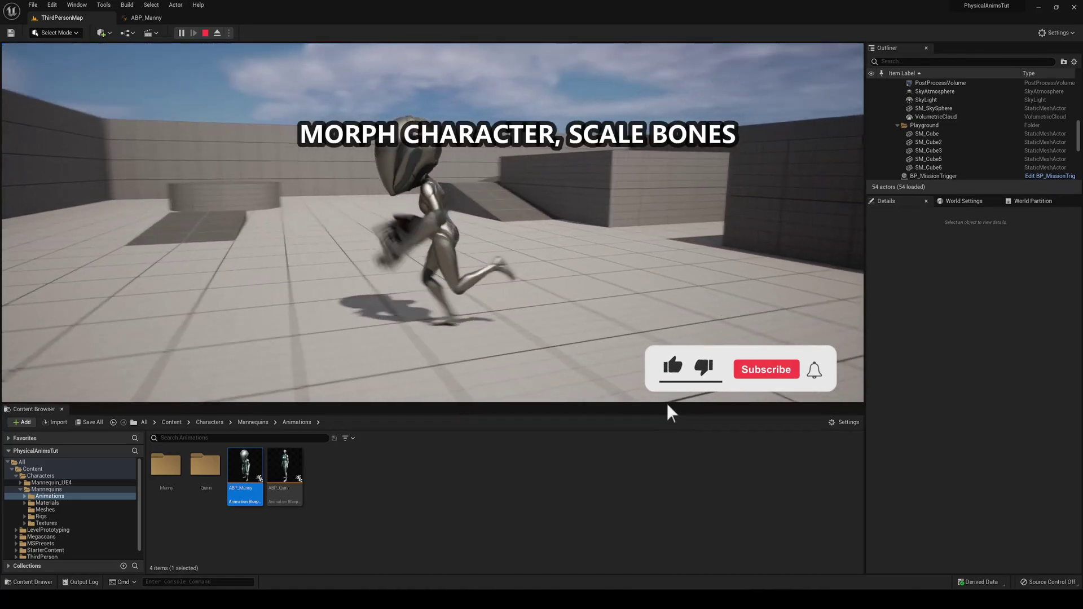
{"action": "key", "text": "w"}
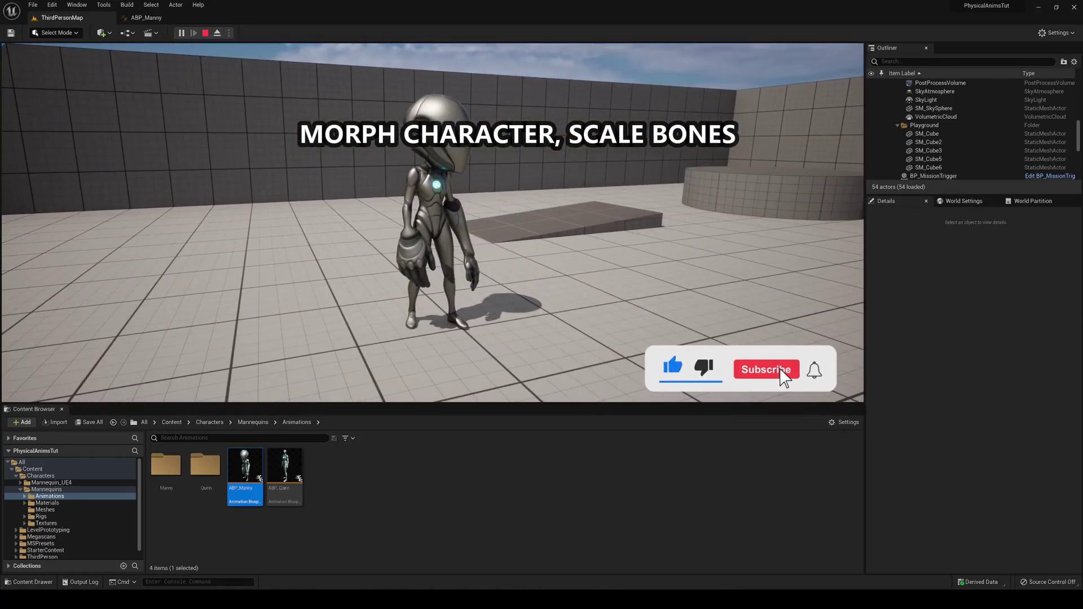
{"action": "key", "text": "s"}
{"action": "key", "text": "w"}
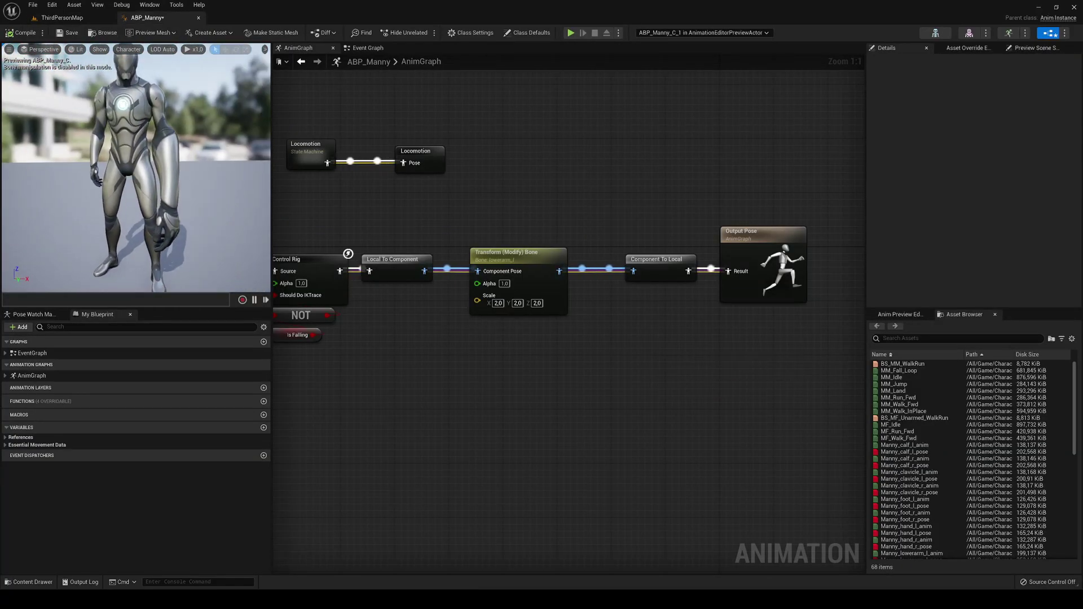
{"action": "left_click", "coordinate": [514, 266]}
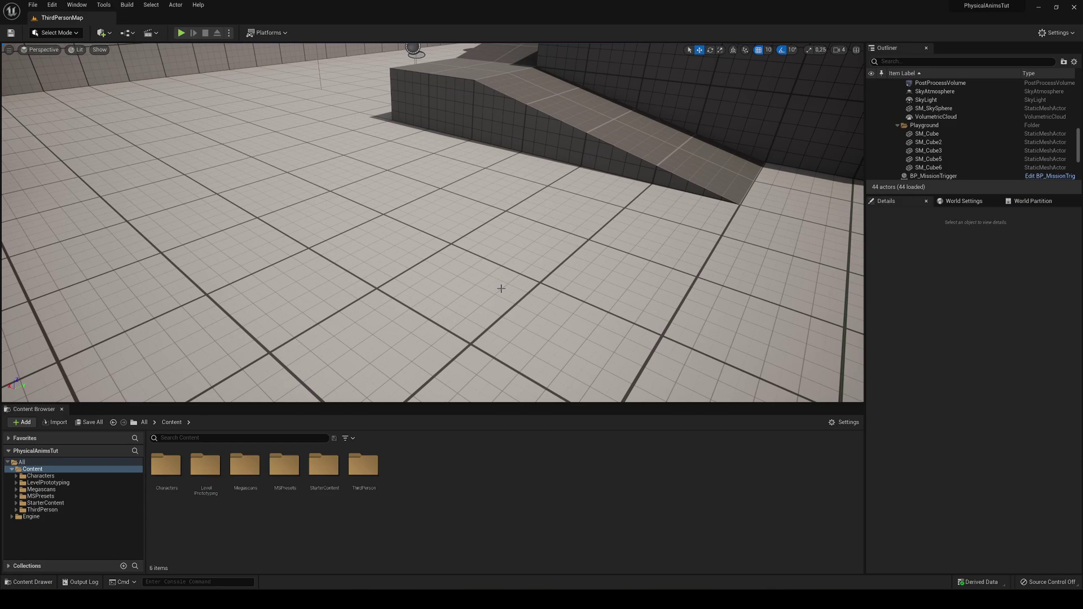
Step: Open the ABP_Manny animation blueprint from Characters > Mannequins > Animations and display its AnimGraph
{"action": "double_click", "coordinate": [162, 474]}
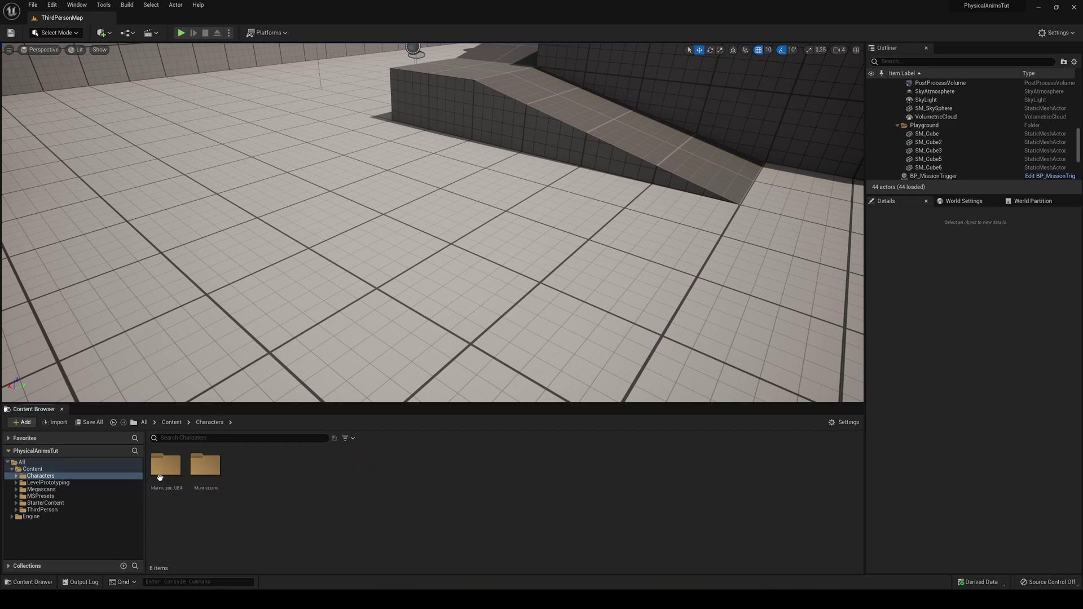
{"action": "double_click", "coordinate": [206, 490]}
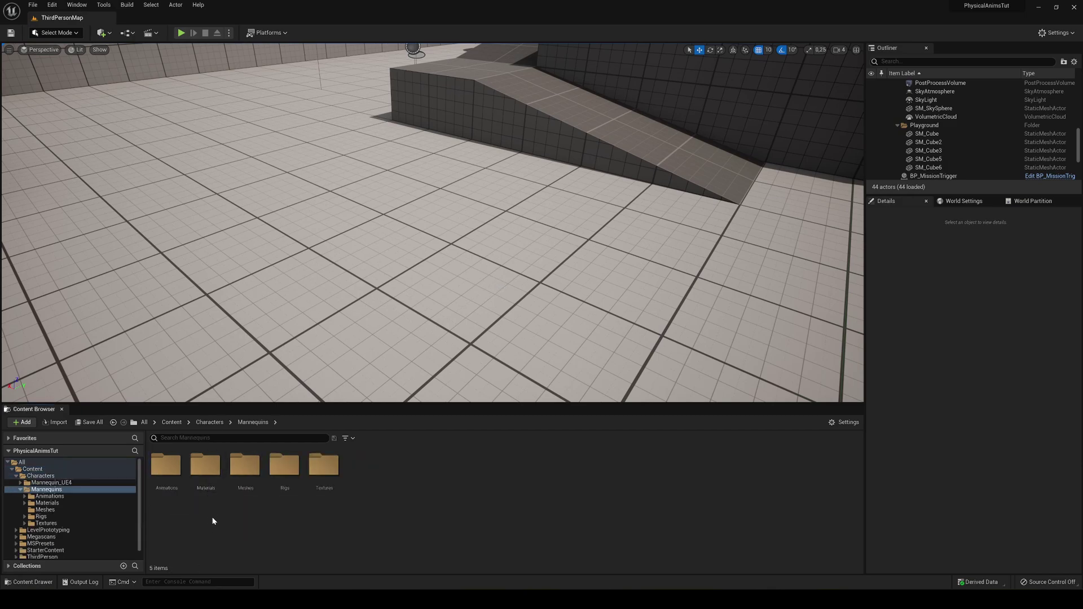
{"action": "double_click", "coordinate": [169, 490]}
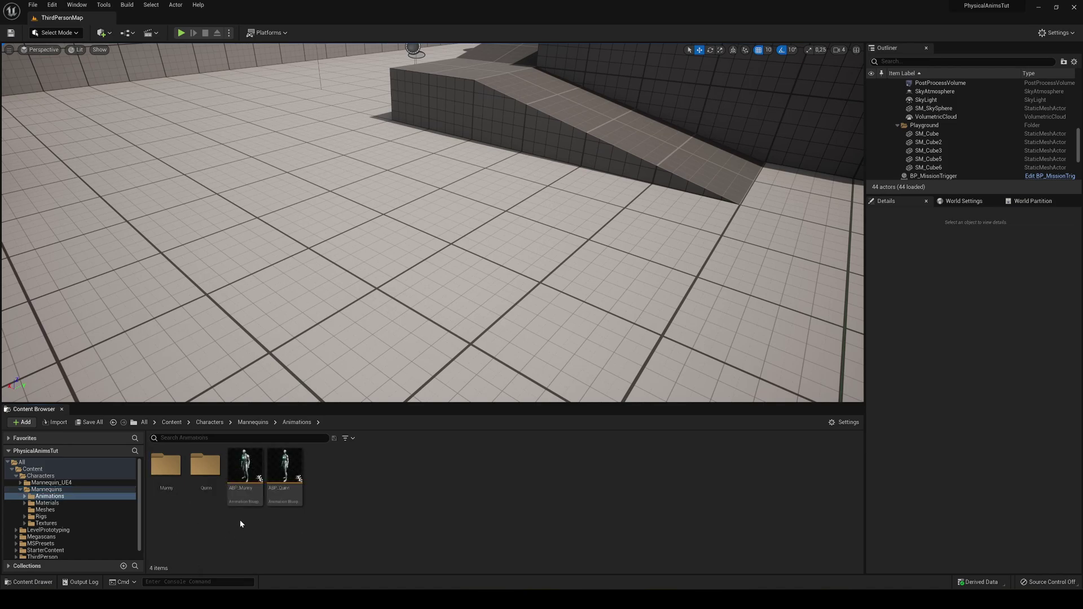
{"action": "left_click", "coordinate": [243, 490]}
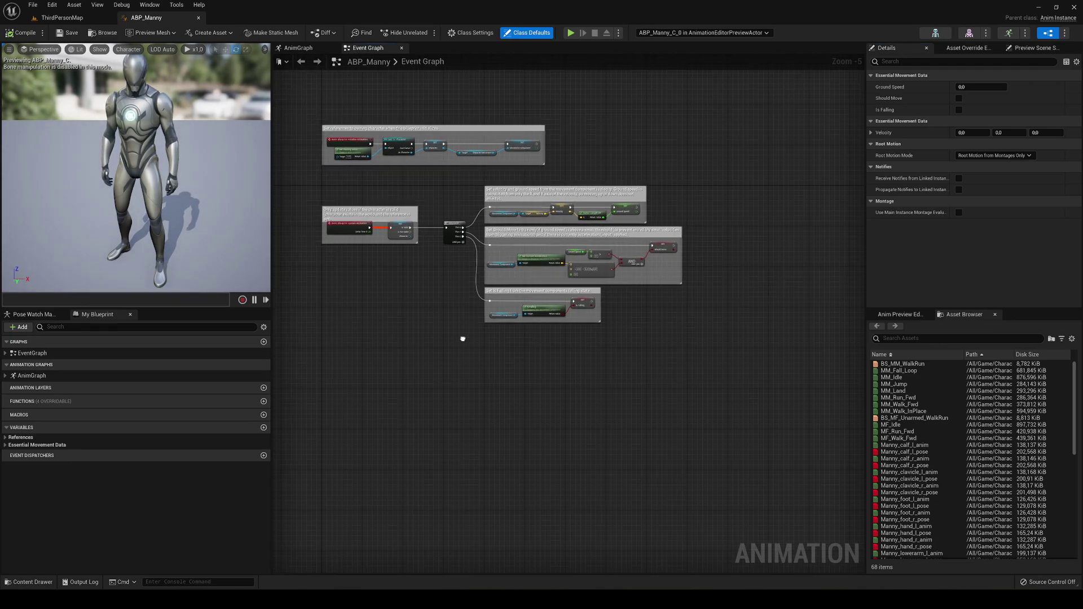
{"action": "right_click_drag", "start_coordinate": [463, 339], "coordinate": [519, 395]}
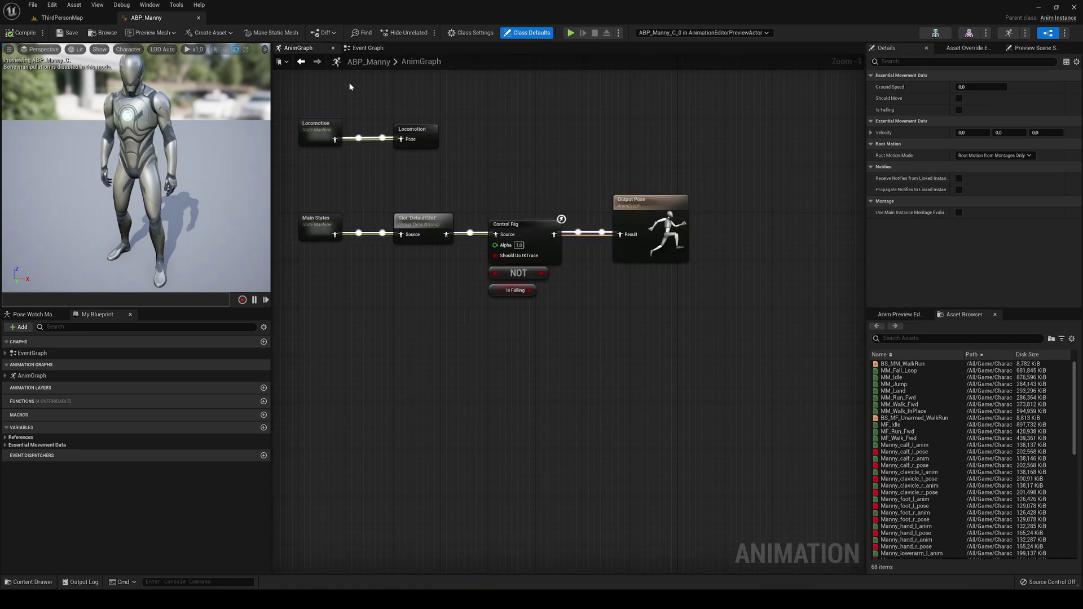
{"action": "right_click_drag", "start_coordinate": [541, 201], "coordinate": [554, 212]}
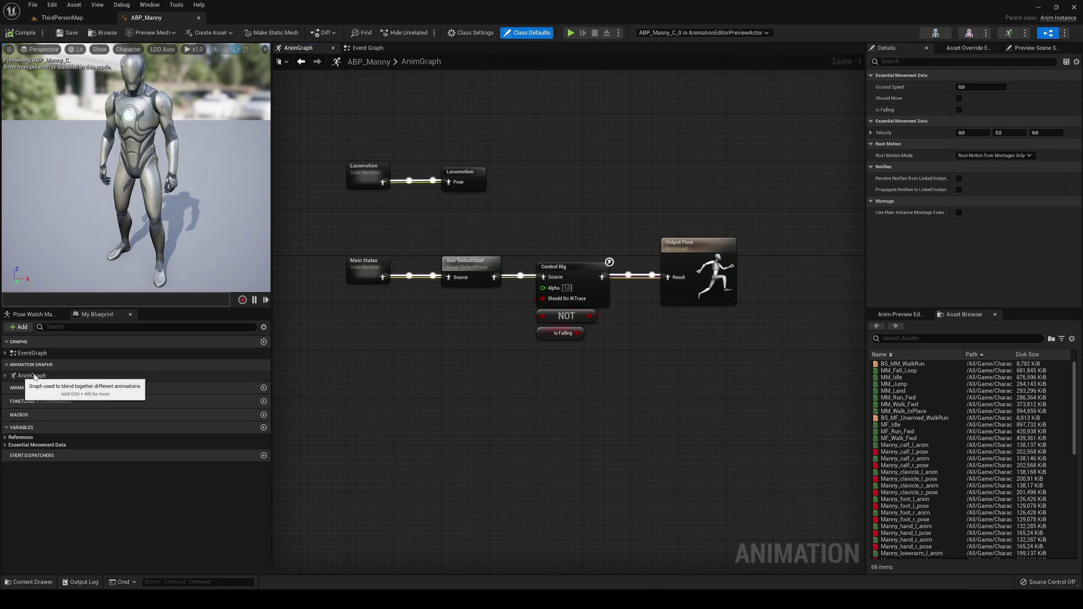
Step: Move the Main States, Slot, Control Rig, NOT and Is Falling nodes together away from Output Pose to make room between them
{"action": "left_click", "coordinate": [519, 345]}
{"action": "right_click_drag", "start_coordinate": [516, 345], "coordinate": [499, 352]}
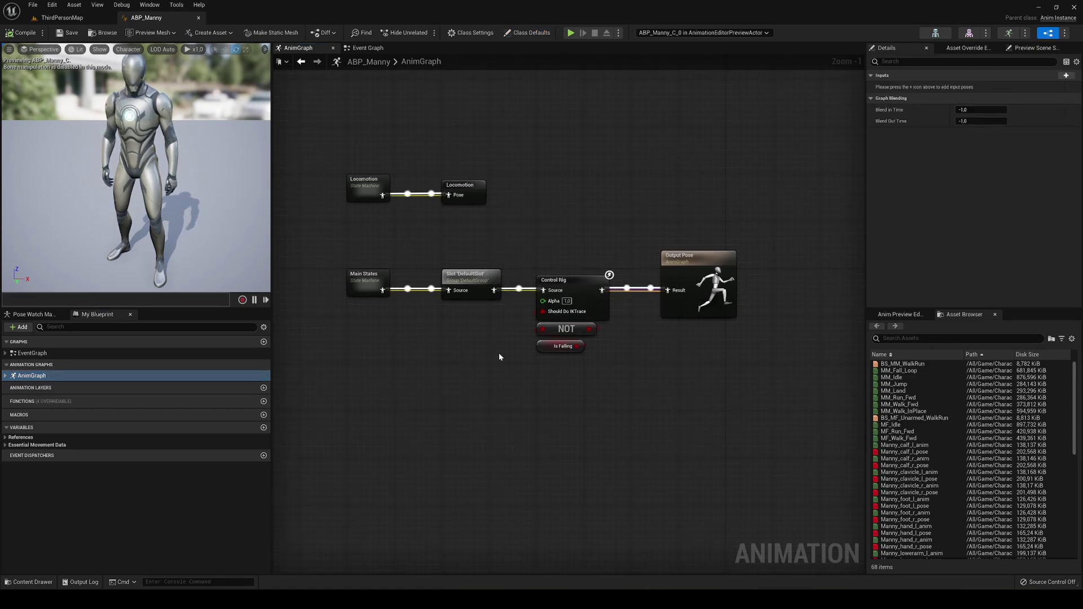
{"action": "scroll", "coordinate": [500, 353], "scroll_direction": "up", "scroll_amount": 1}
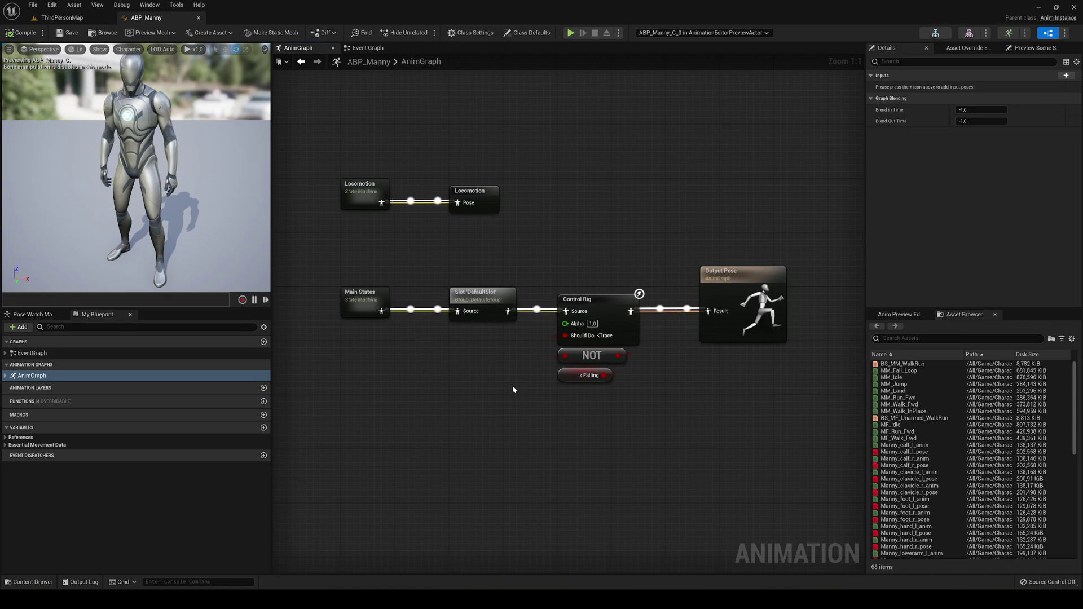
{"action": "right_click_drag", "start_coordinate": [513, 384], "coordinate": [545, 354]}
{"action": "left_click_drag", "start_coordinate": [360, 236], "coordinate": [686, 367]}
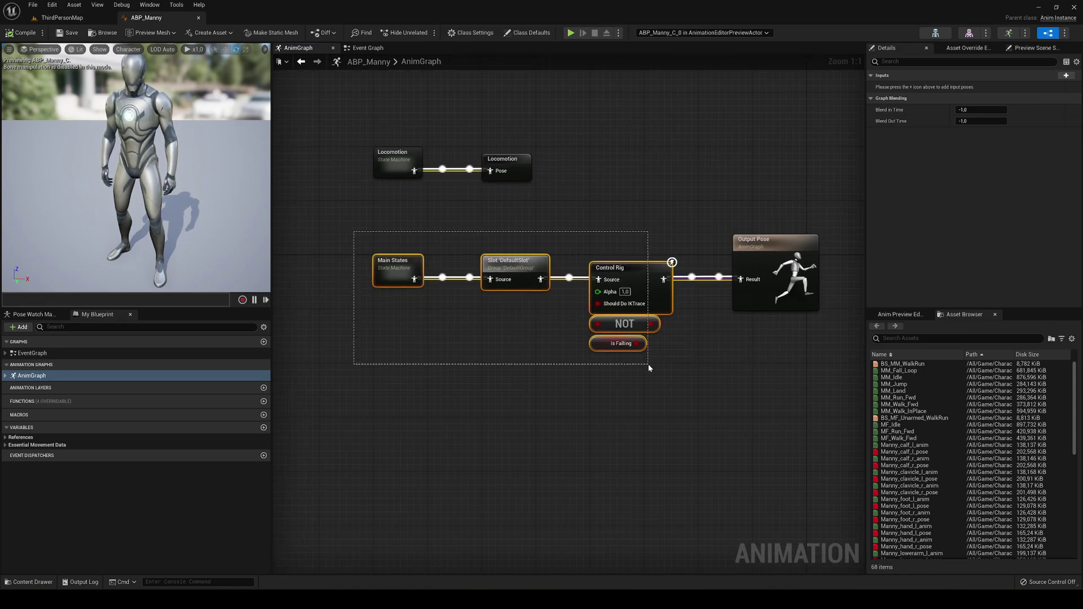
{"action": "right_click_drag", "start_coordinate": [705, 396], "coordinate": [622, 396]}
{"action": "left_click_drag", "start_coordinate": [544, 272], "coordinate": [304, 272]}
{"action": "left_click", "coordinate": [441, 250]}
{"action": "right_click_drag", "start_coordinate": [445, 251], "coordinate": [539, 239]}
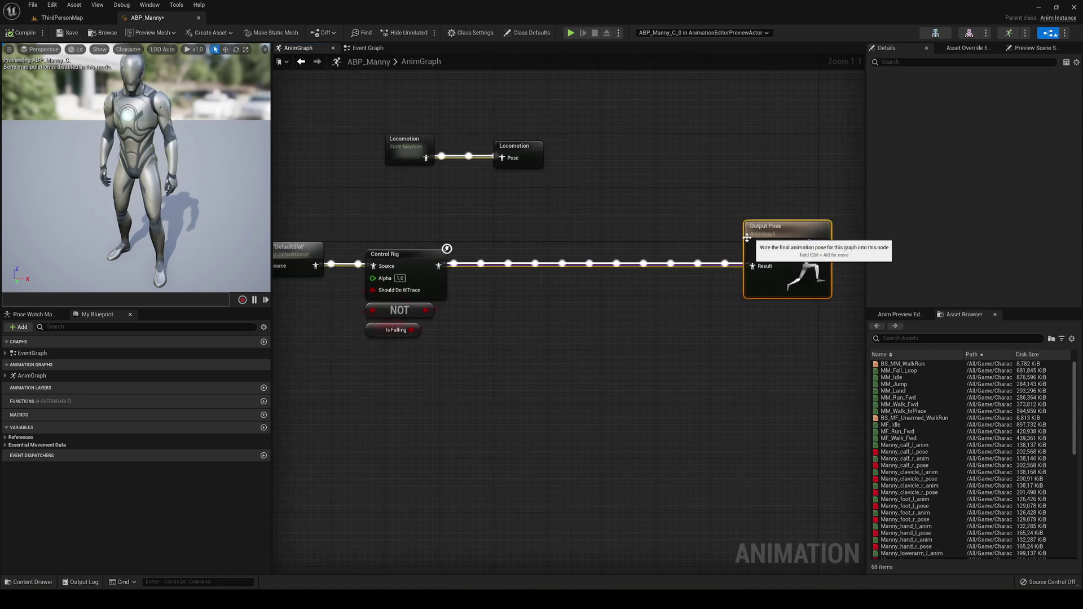
{"action": "right_click_drag", "start_coordinate": [364, 247], "coordinate": [544, 257]}
{"action": "right_click_drag", "start_coordinate": [645, 234], "coordinate": [581, 238]}
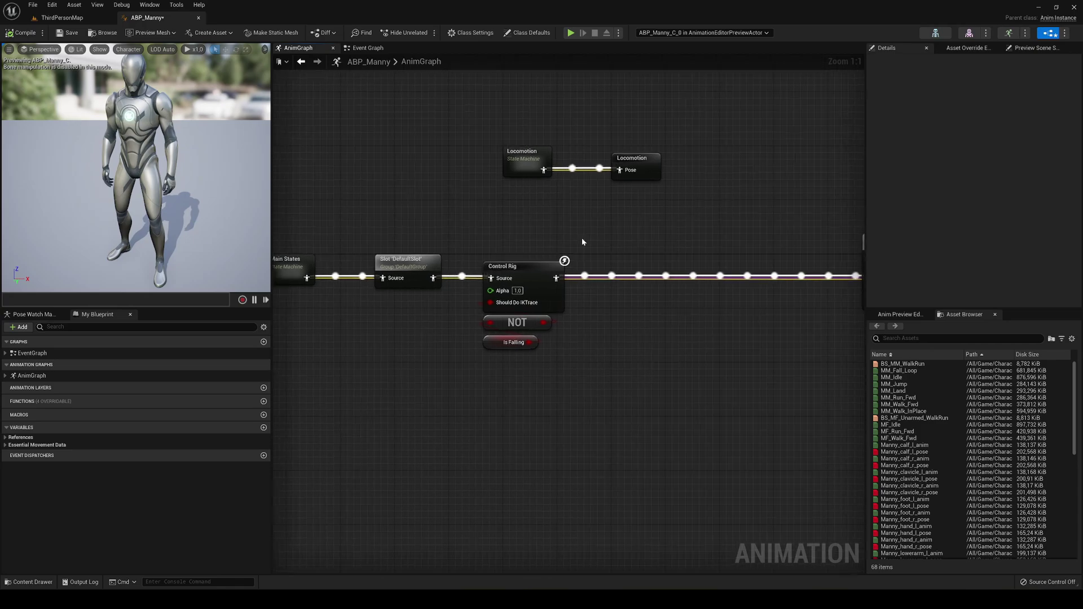
{"action": "left_click_drag", "start_coordinate": [310, 231], "coordinate": [627, 380]}
{"action": "left_click", "coordinate": [643, 380]}
Step: Insert a Local To Component node after Control Rig and convert back to local space before Output Pose
{"action": "right_click_drag", "start_coordinate": [684, 376], "coordinate": [498, 374]}
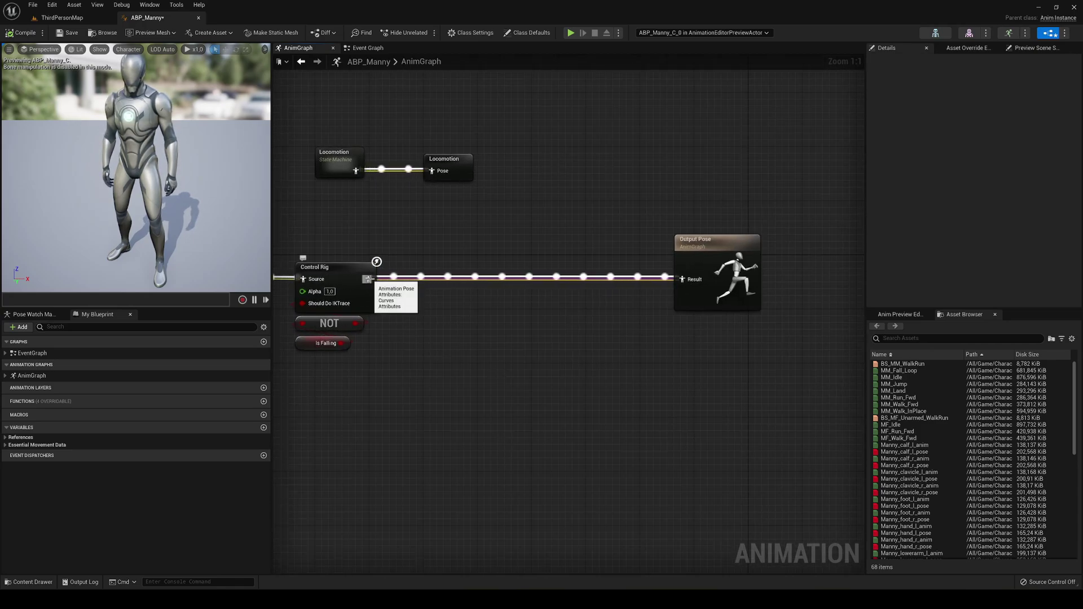
{"action": "left_click_drag", "start_coordinate": [375, 281], "coordinate": [427, 298]}
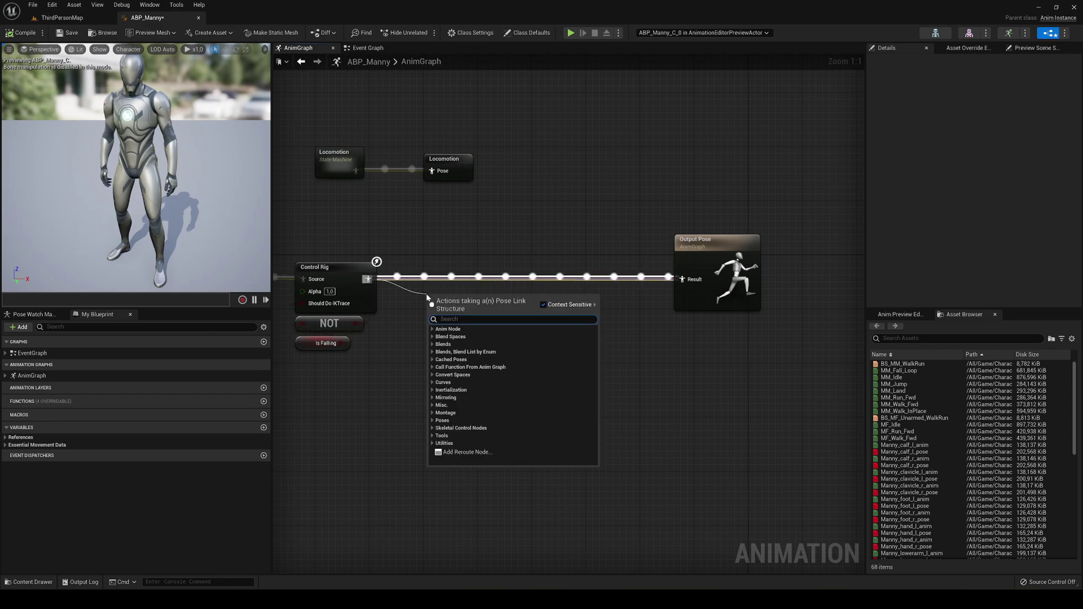
{"action": "type", "text": "local to"}
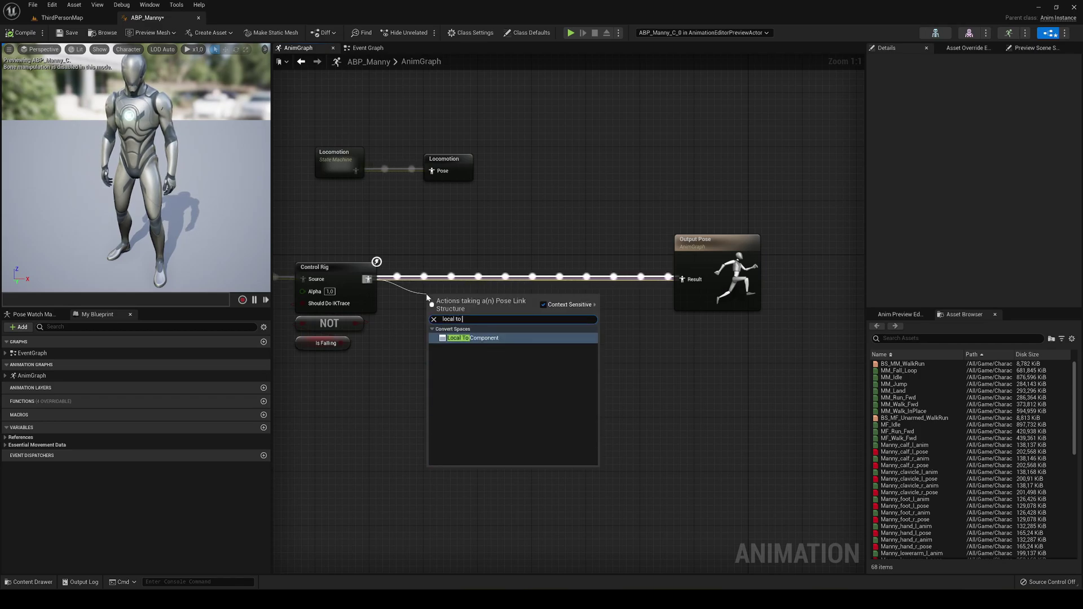
{"action": "key", "text": "Return"}
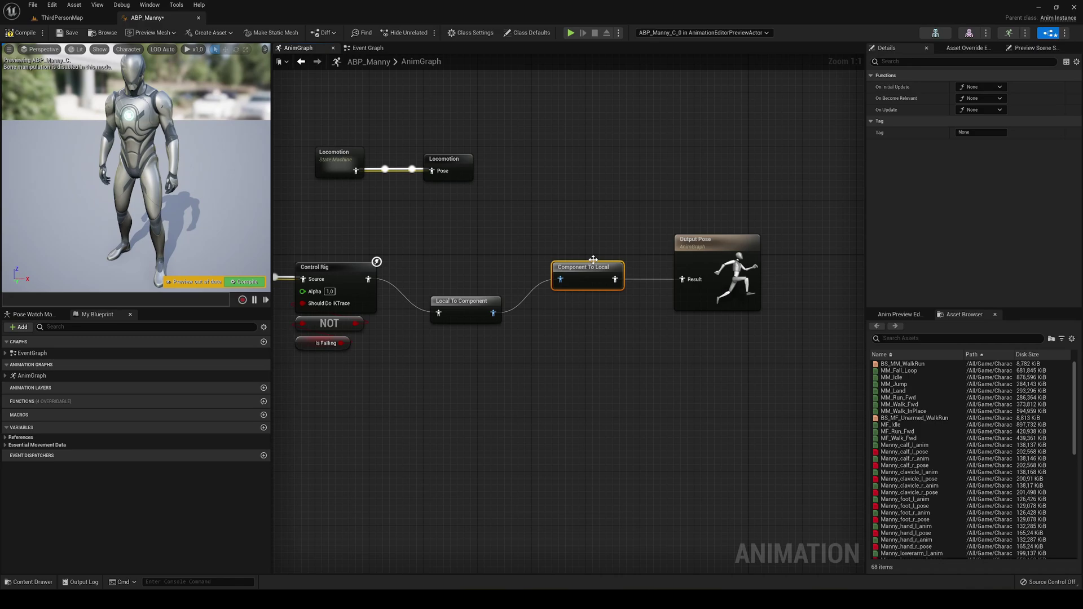
Step: Line up the Local To Component and Component To Local nodes with the pose wire, leaving a gap between them
{"action": "left_click_drag", "start_coordinate": [462, 301], "coordinate": [455, 267]}
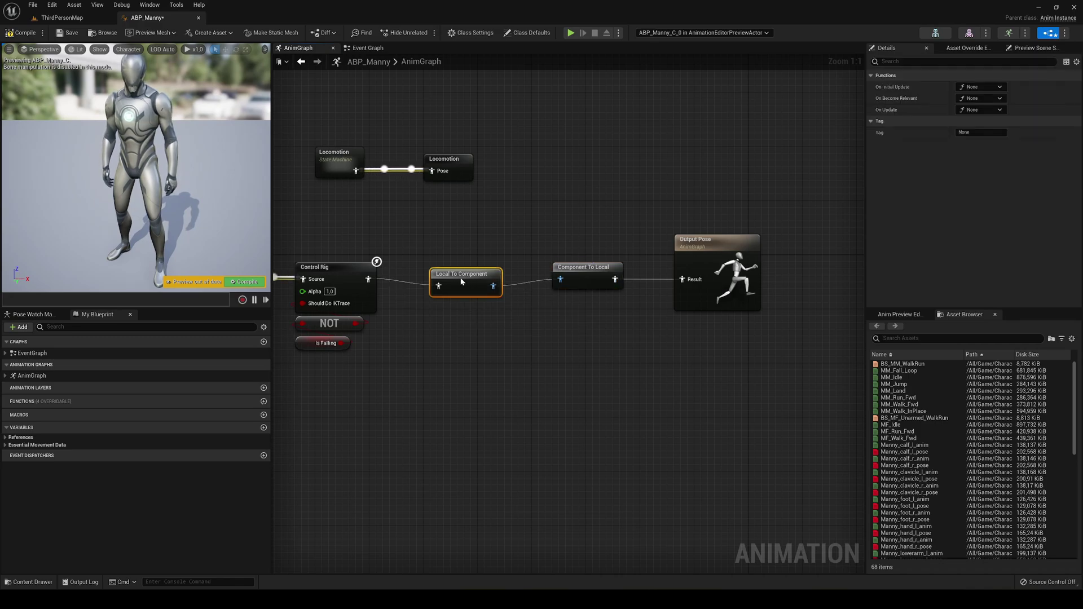
{"action": "left_click_drag", "start_coordinate": [587, 268], "coordinate": [614, 268]}
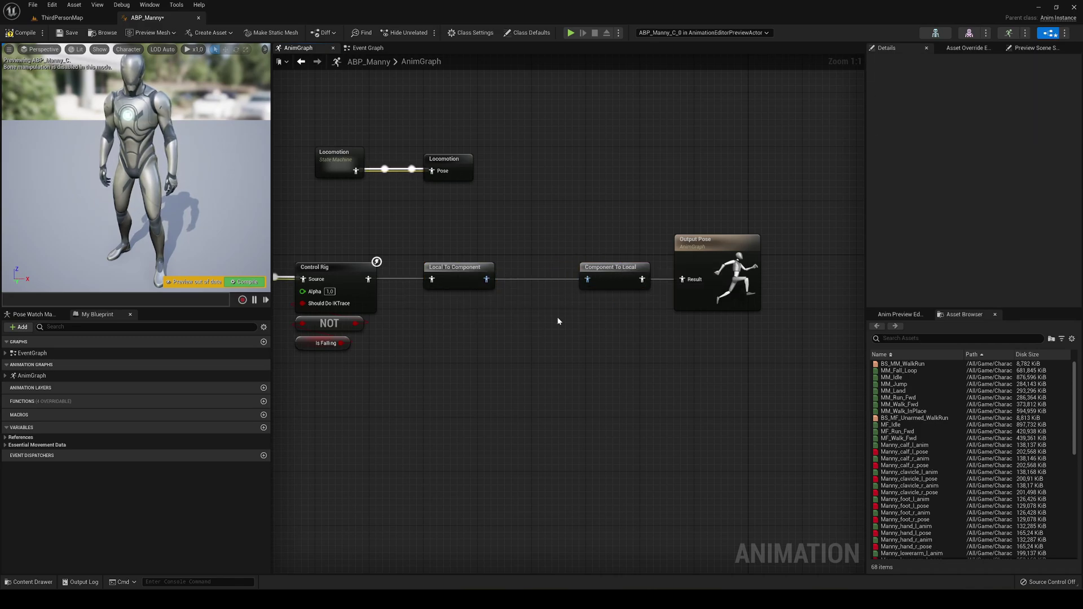
{"action": "left_click_drag", "start_coordinate": [472, 276], "coordinate": [452, 275]}
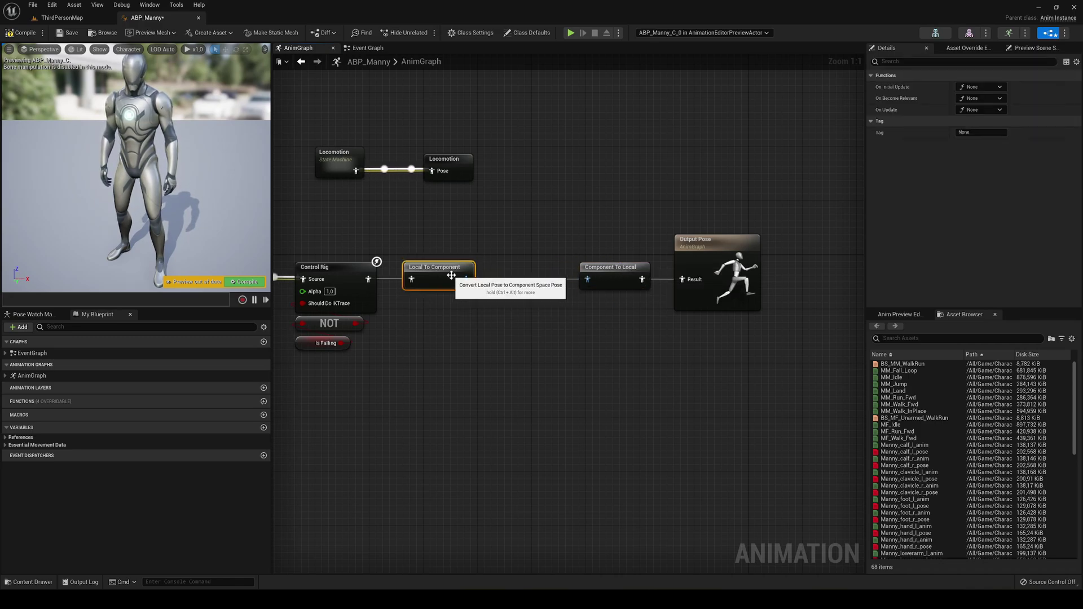
{"action": "left_click", "coordinate": [445, 309]}
{"action": "right_click_drag", "start_coordinate": [445, 310], "coordinate": [496, 352]}
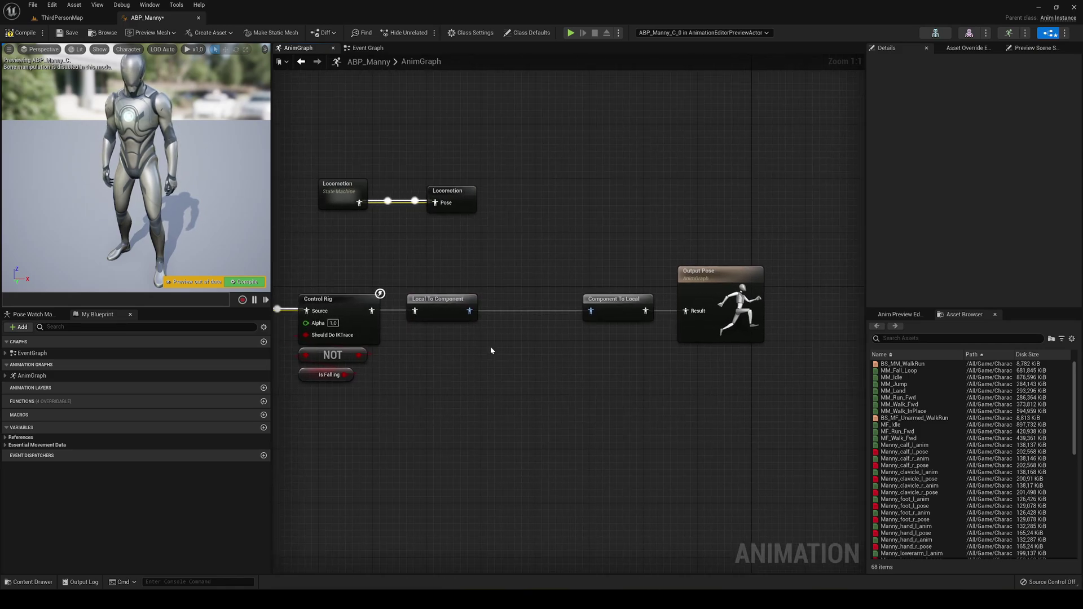
{"action": "left_click", "coordinate": [446, 309]}
{"action": "right_click_drag", "start_coordinate": [472, 341], "coordinate": [417, 343]}
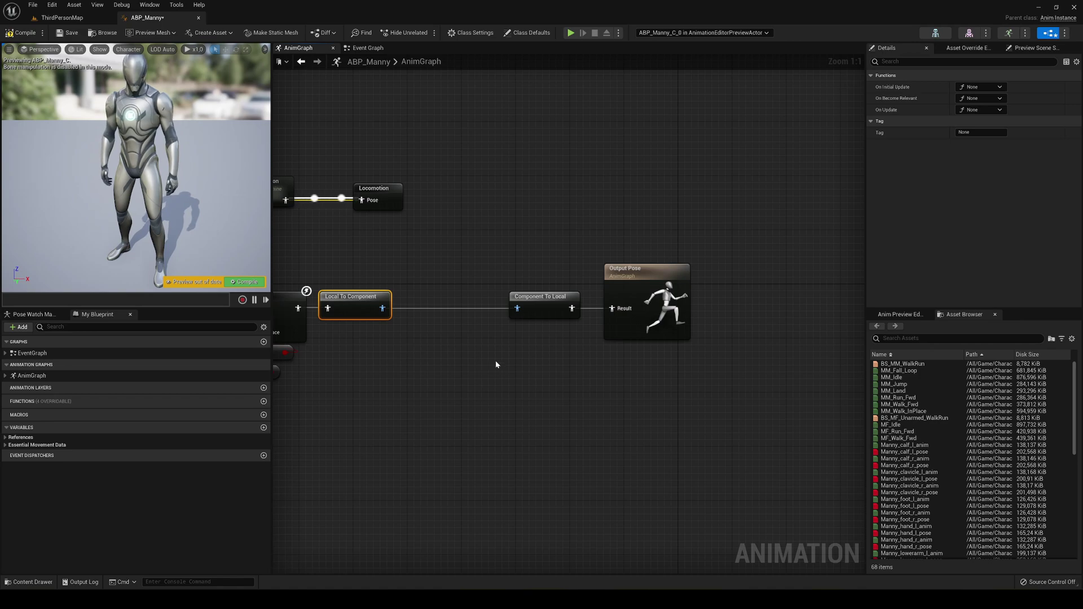
{"action": "left_click", "coordinate": [657, 308]}
{"action": "left_click", "coordinate": [546, 311]}
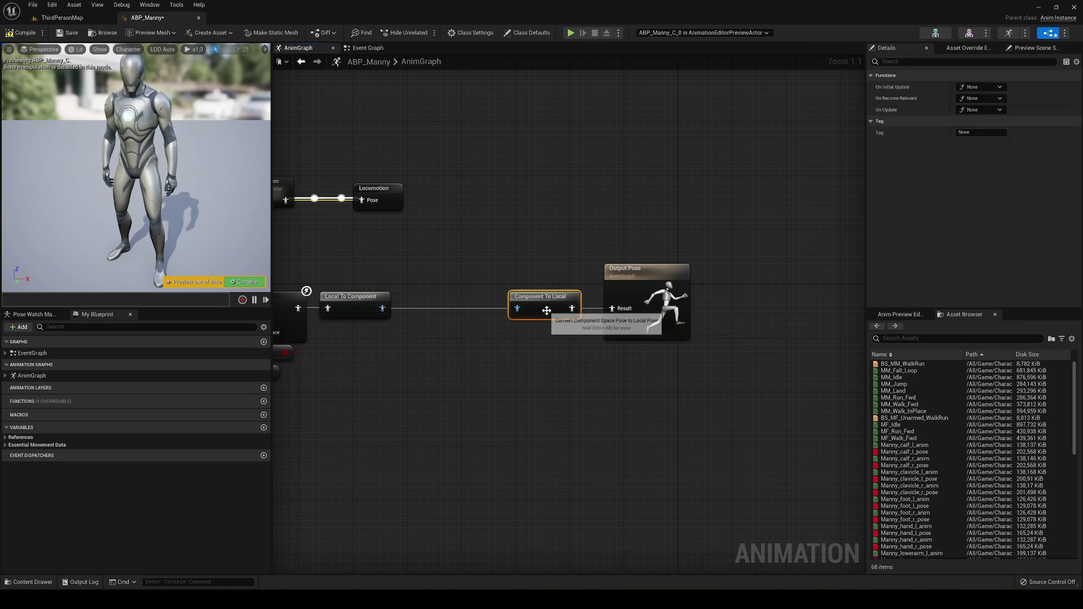
{"action": "left_click", "coordinate": [455, 282]}
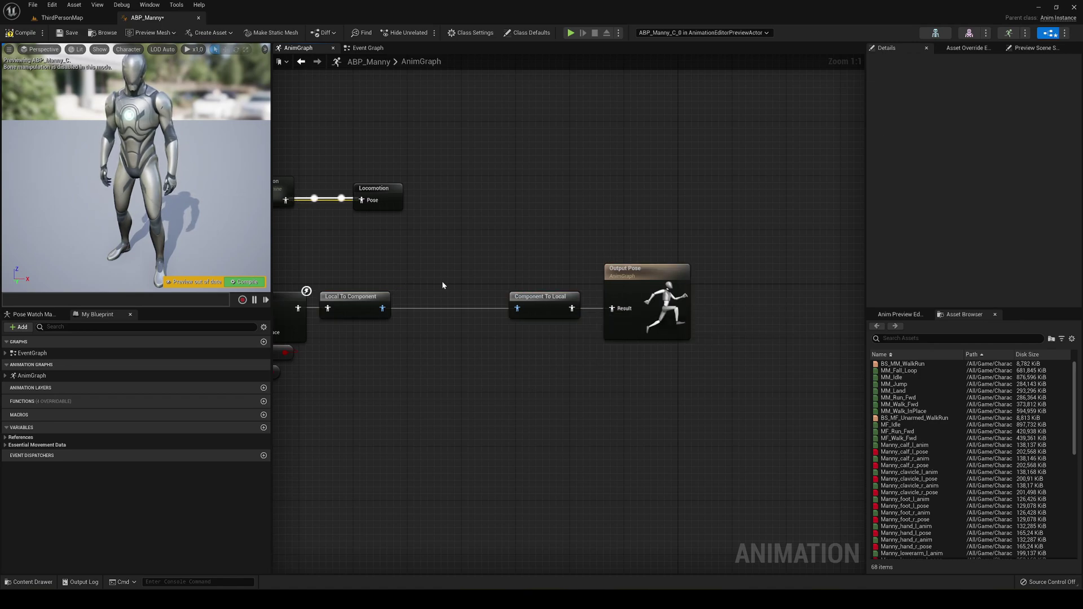
{"action": "left_click_drag", "start_coordinate": [454, 276], "coordinate": [580, 356]}
{"action": "left_click", "coordinate": [602, 366]}
{"action": "left_click", "coordinate": [580, 357]}
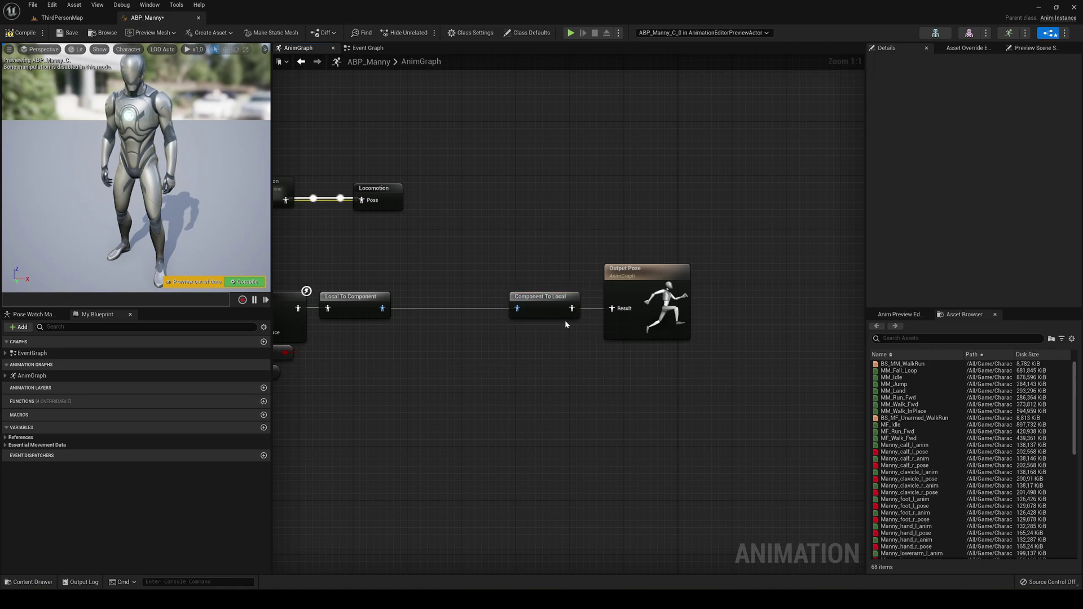
Step: Move Component To Local and Output Pose together farther from Local To Component to widen the gap
{"action": "left_click_drag", "start_coordinate": [485, 257], "coordinate": [730, 376]}
{"action": "left_click_drag", "start_coordinate": [538, 296], "coordinate": [613, 297]}
{"action": "left_click", "coordinate": [567, 273]}
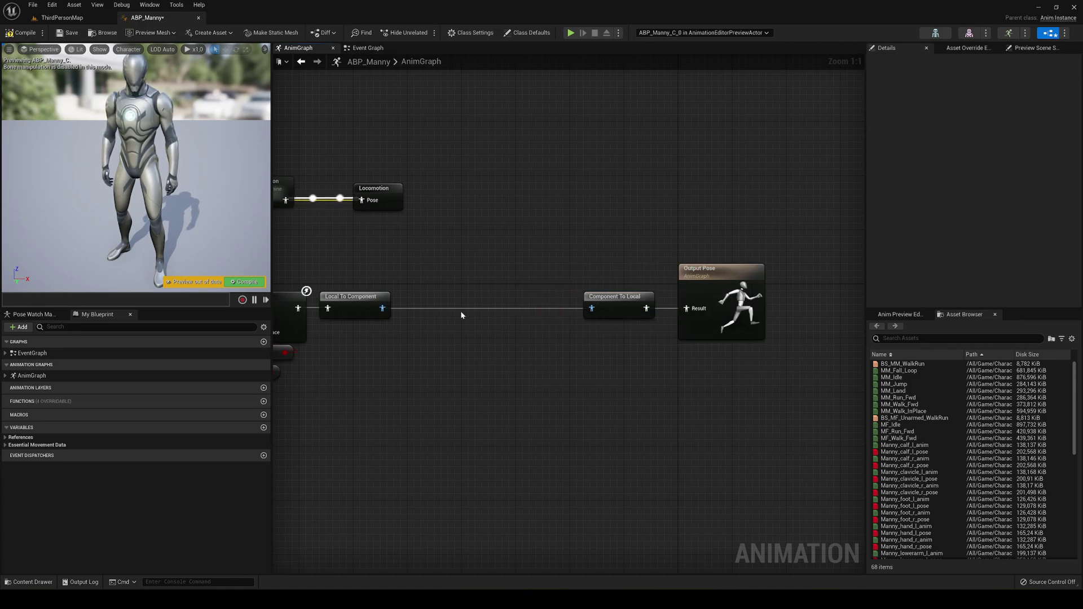
Step: Add a Transform (Modify) Bone node between Local To Component and Component To Local, placed in line with them
{"action": "right_click_drag", "start_coordinate": [460, 314], "coordinate": [503, 283]}
{"action": "left_click_drag", "start_coordinate": [438, 272], "coordinate": [500, 294]}
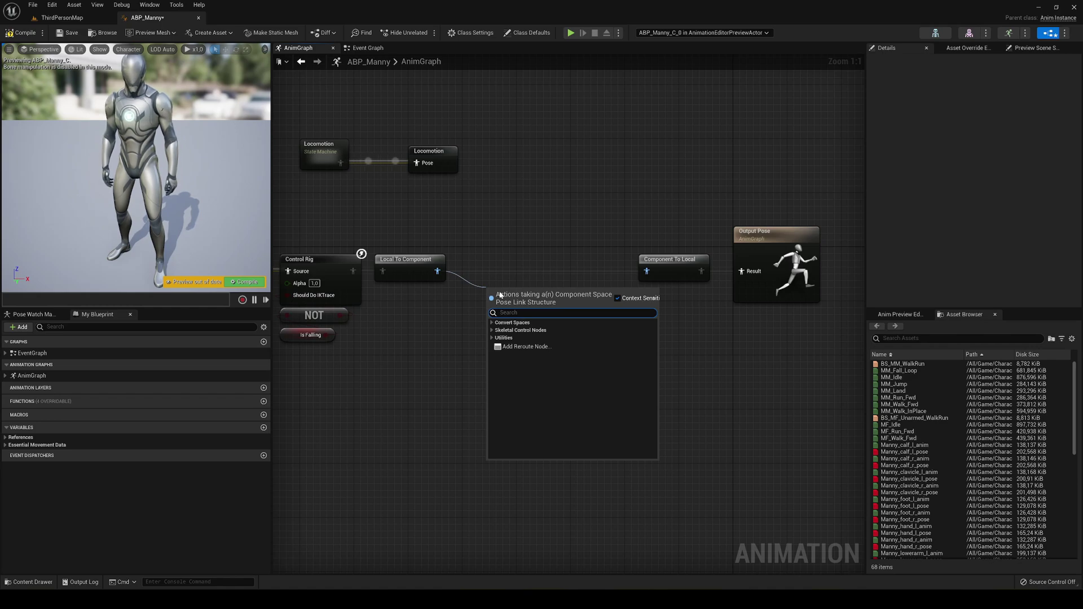
{"action": "type", "text": "transf"}
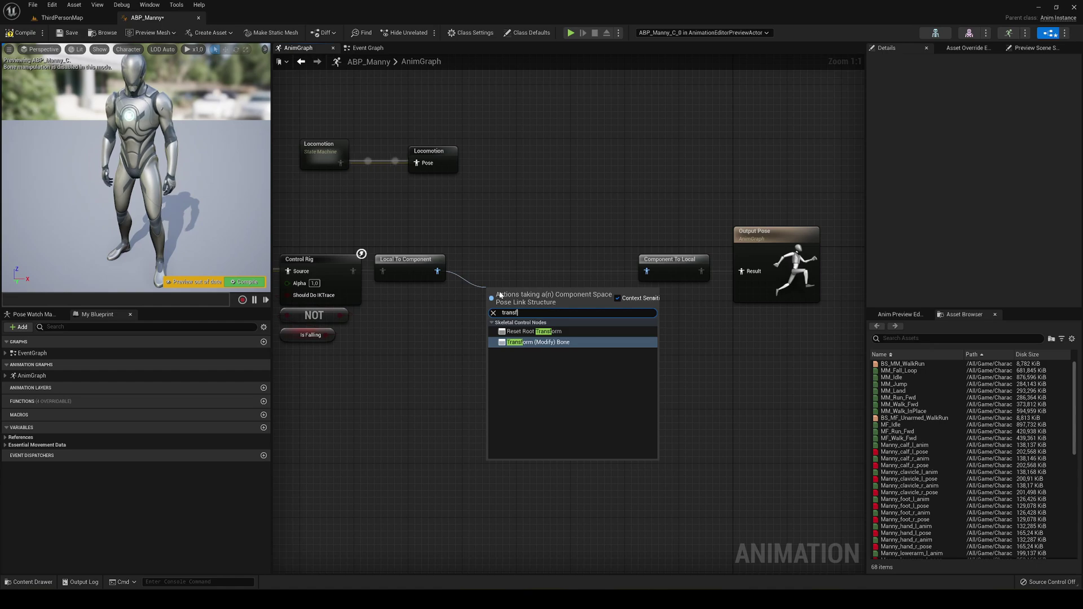
{"action": "left_click", "coordinate": [549, 344]}
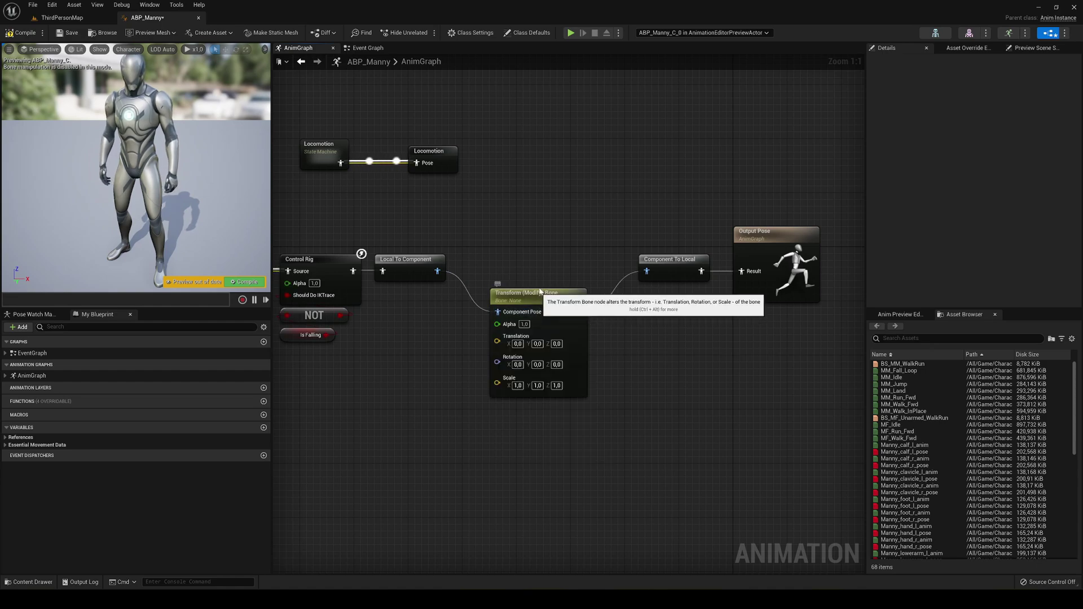
{"action": "left_click_drag", "start_coordinate": [538, 295], "coordinate": [532, 253]}
{"action": "right_click", "coordinate": [568, 395]}
{"action": "right_click_drag", "start_coordinate": [568, 394], "coordinate": [524, 398]}
{"action": "left_click", "coordinate": [524, 399]}
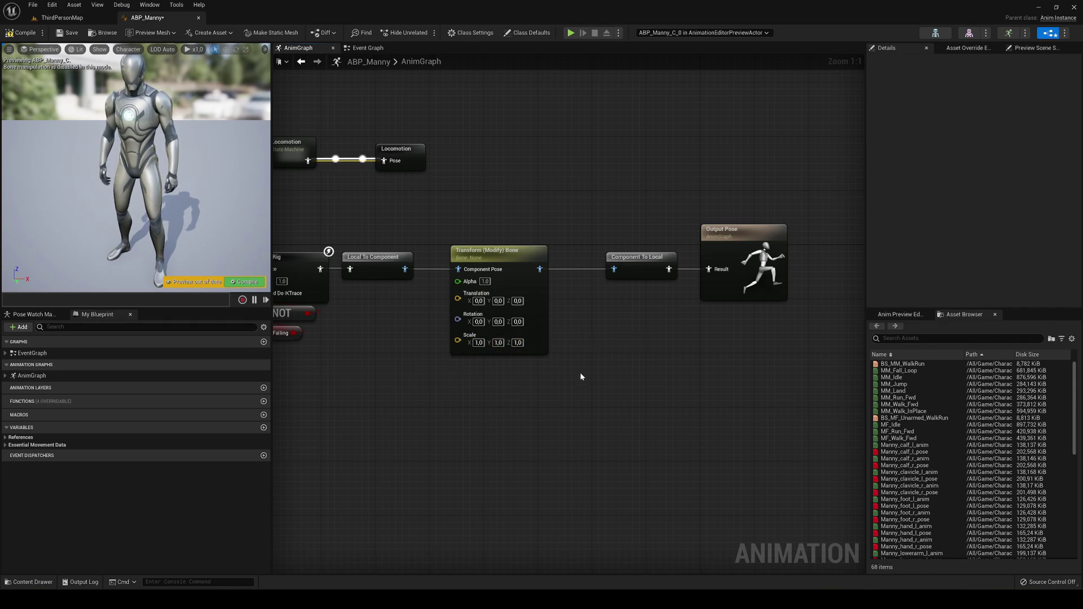
Step: Set the Transform (Modify) Bone node's bone to modify to lowerarm_l
{"action": "left_click", "coordinate": [516, 263]}
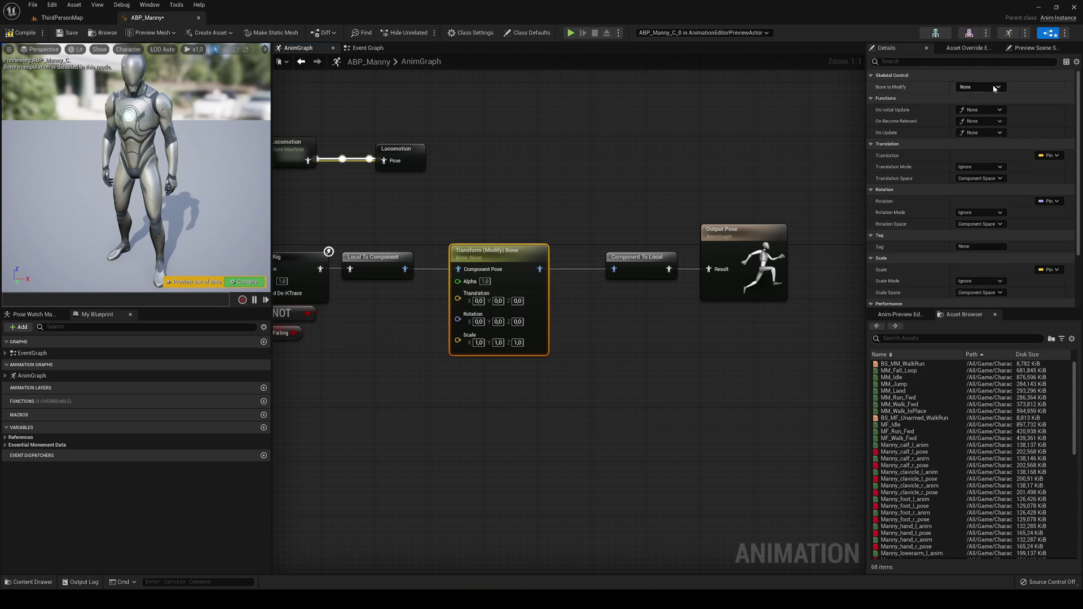
{"action": "left_click", "coordinate": [995, 88]}
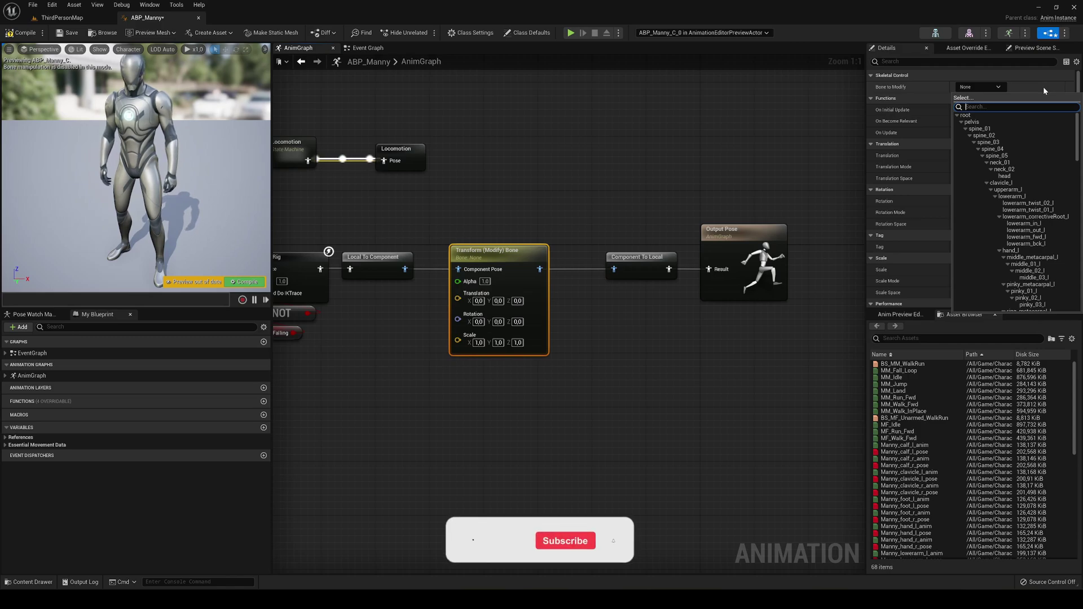
{"action": "type", "text": "ar"}
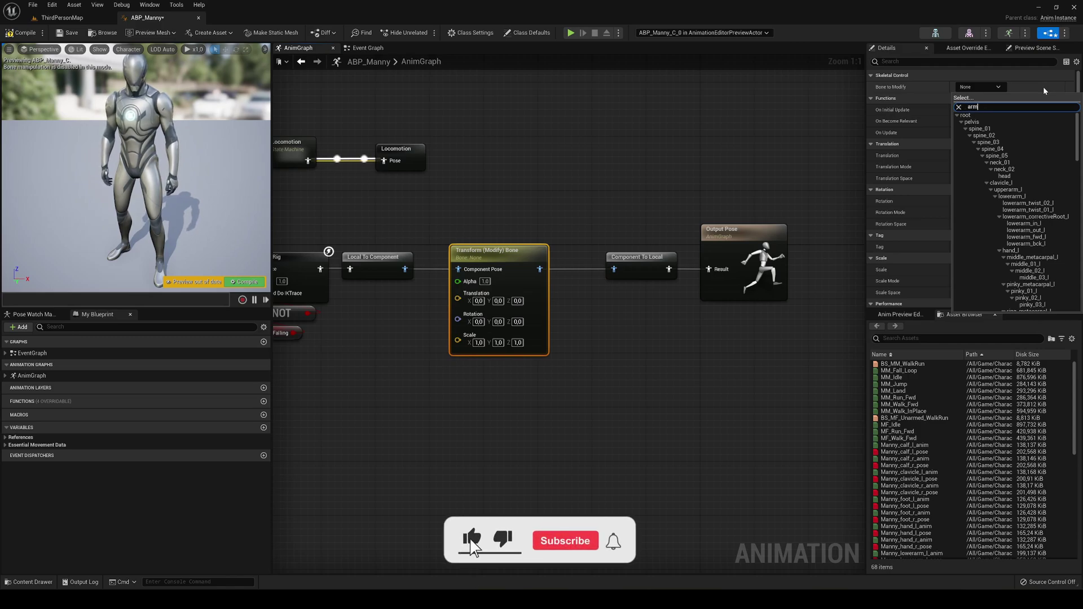
{"action": "type", "text": "m"}
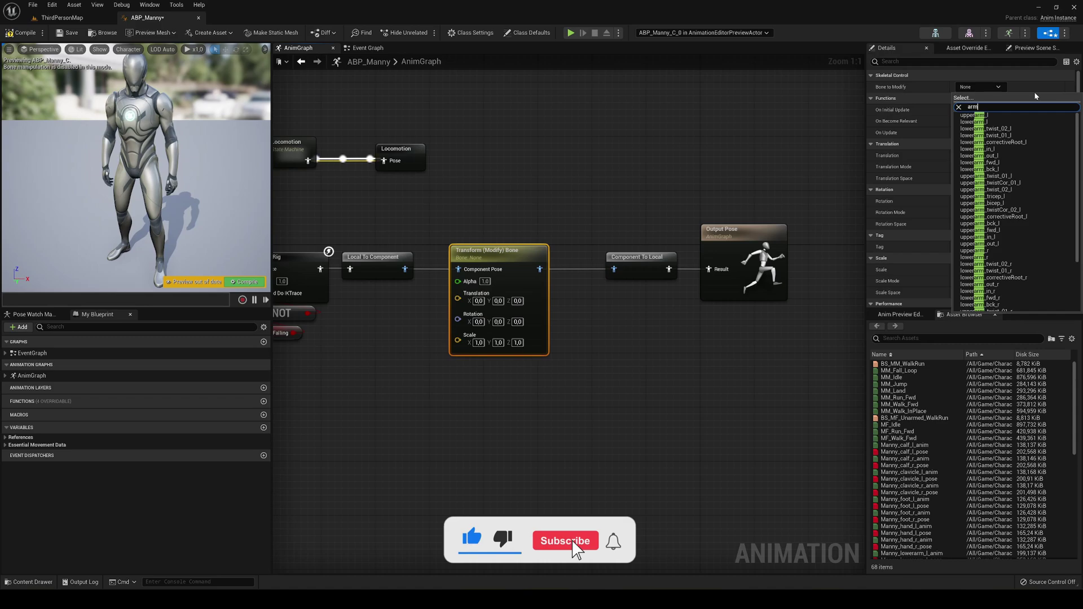
{"action": "left_click", "coordinate": [1006, 122]}
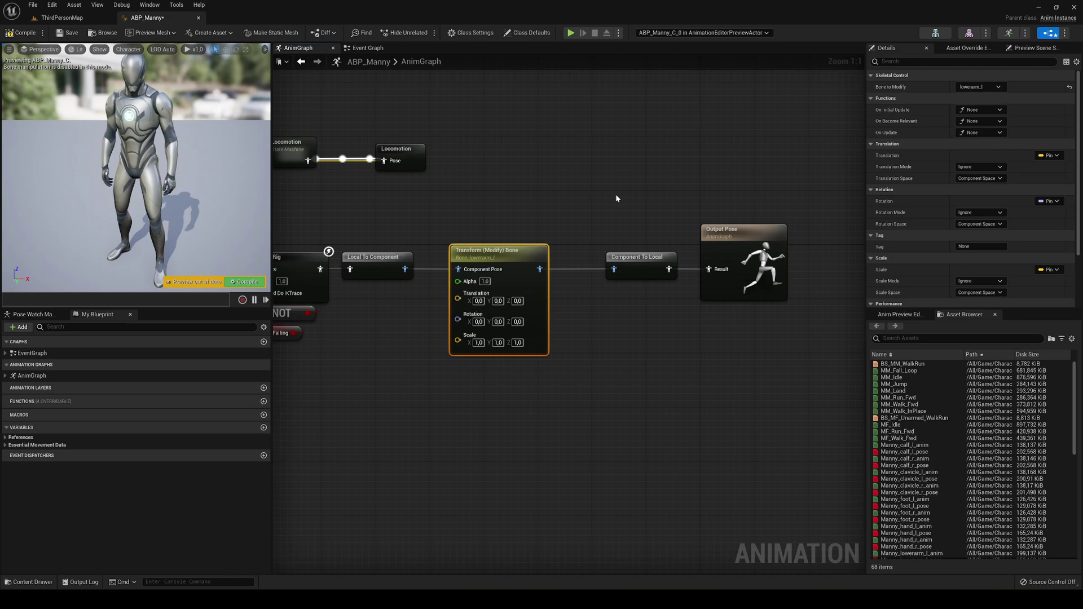
Step: Stop exposing Translation and Rotation as pins on the Transform (Modify) Bone node and collapse both property groups
{"action": "scroll", "coordinate": [940, 156], "scroll_direction": "down", "scroll_amount": 1}
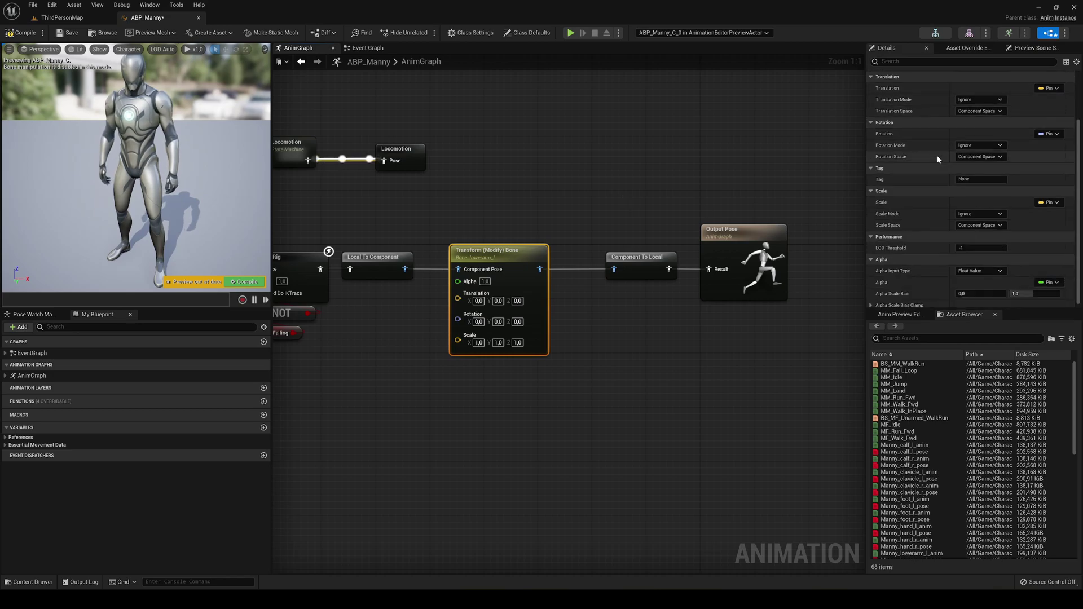
{"action": "scroll", "coordinate": [921, 174], "scroll_direction": "down", "scroll_amount": 1}
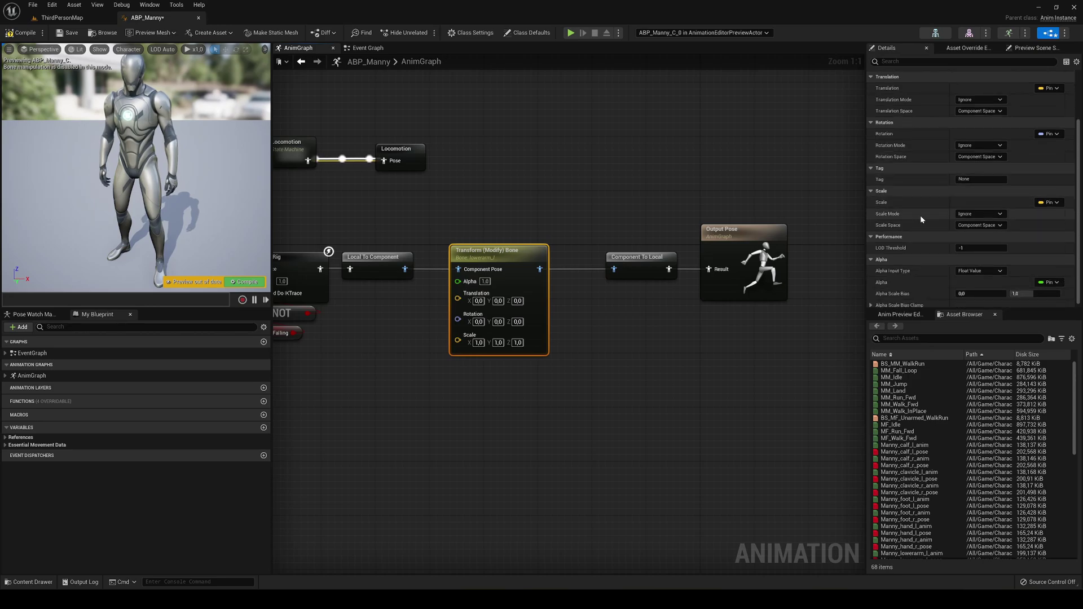
{"action": "scroll", "coordinate": [920, 215], "scroll_direction": "up", "scroll_amount": 1}
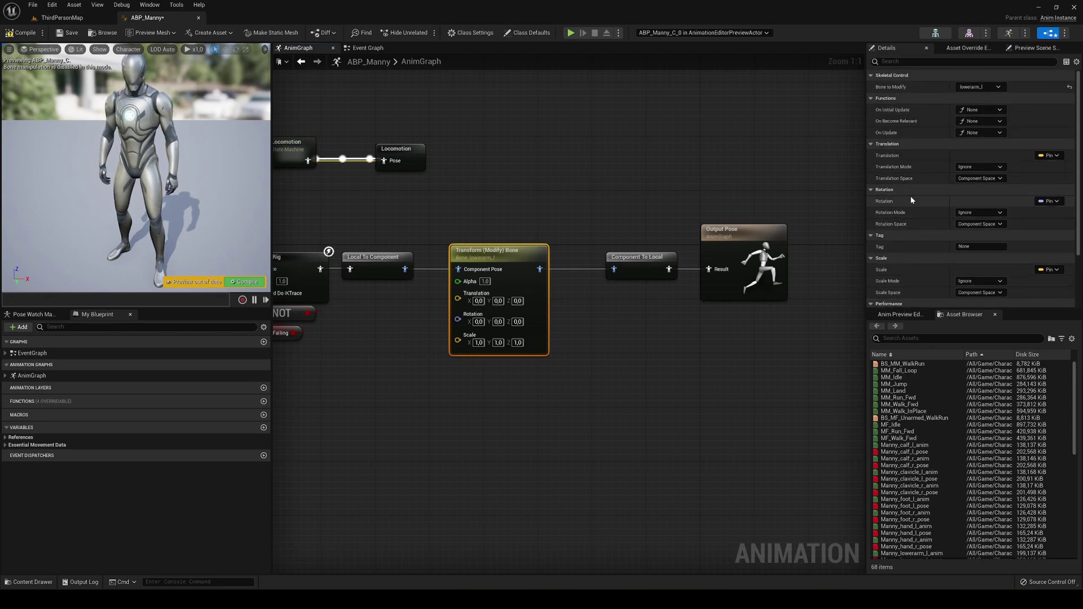
{"action": "left_click", "coordinate": [1055, 156]}
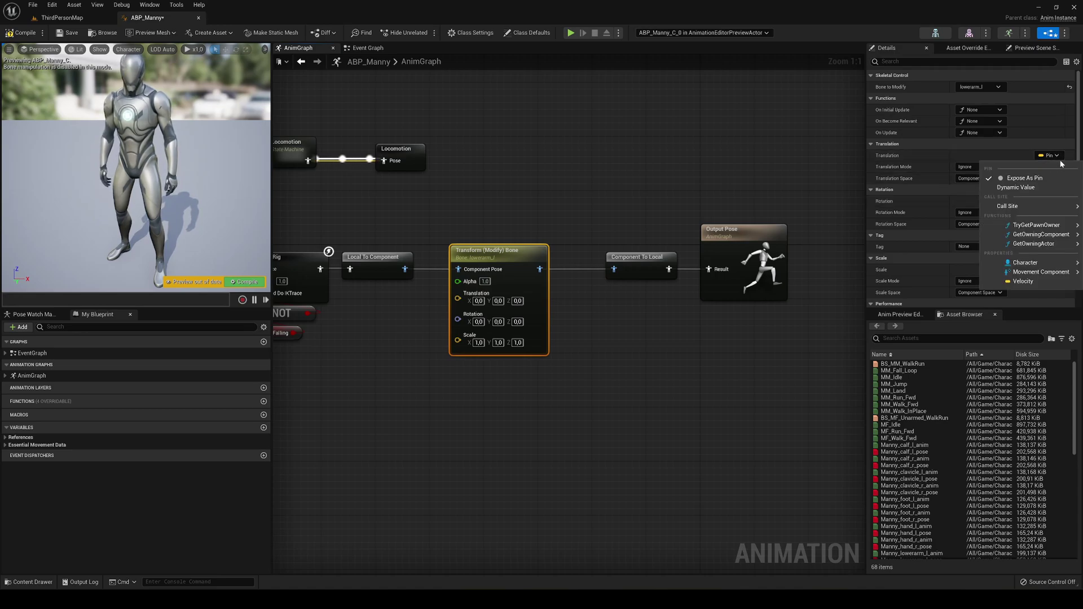
{"action": "left_click", "coordinate": [1024, 177]}
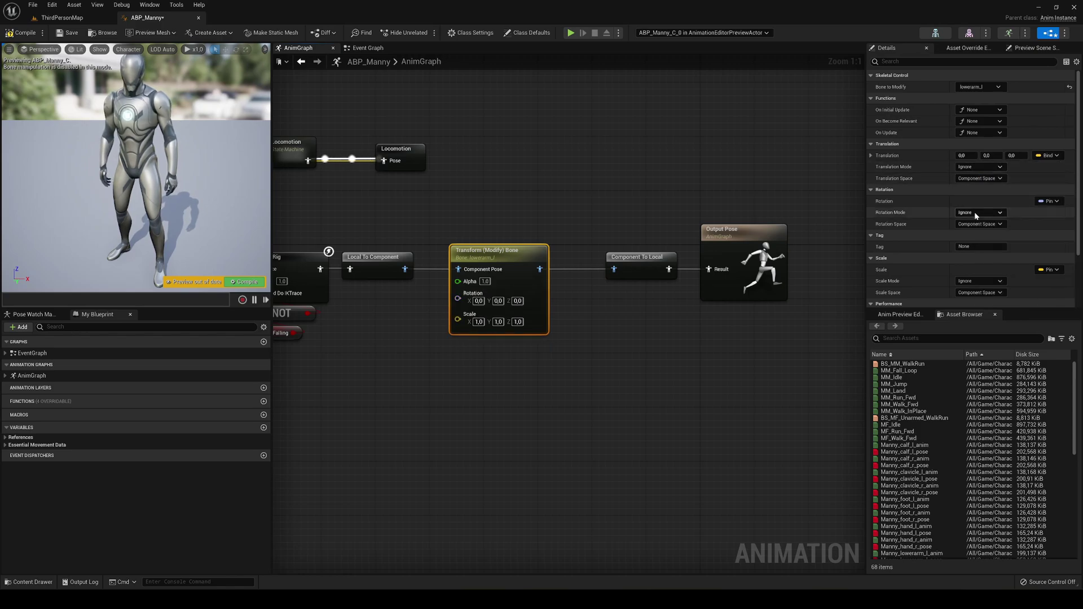
{"action": "left_click", "coordinate": [871, 145]}
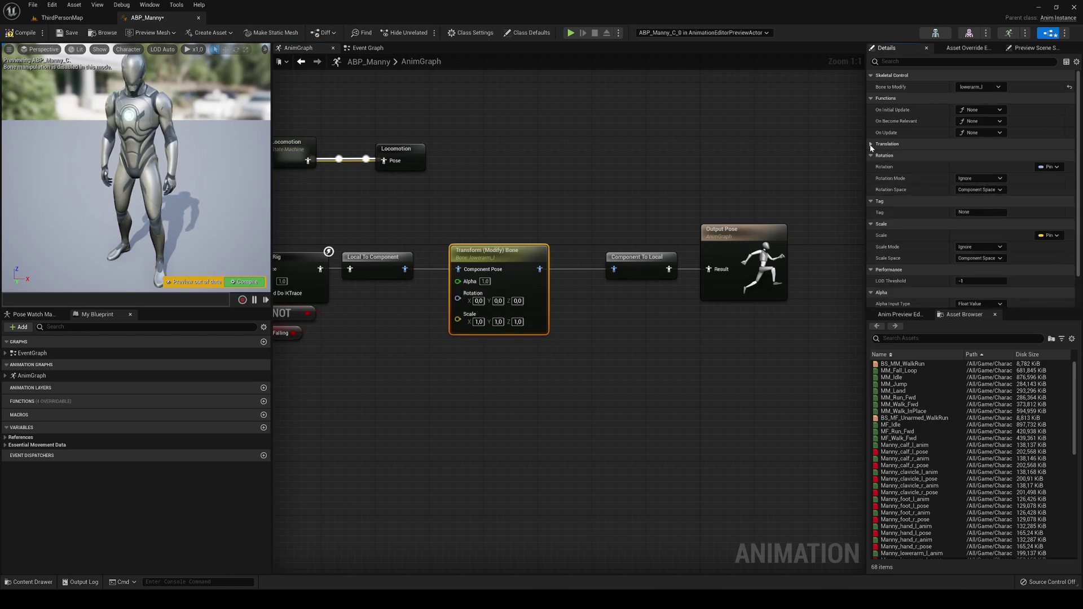
{"action": "left_click", "coordinate": [1049, 167]}
{"action": "left_click", "coordinate": [1009, 194]}
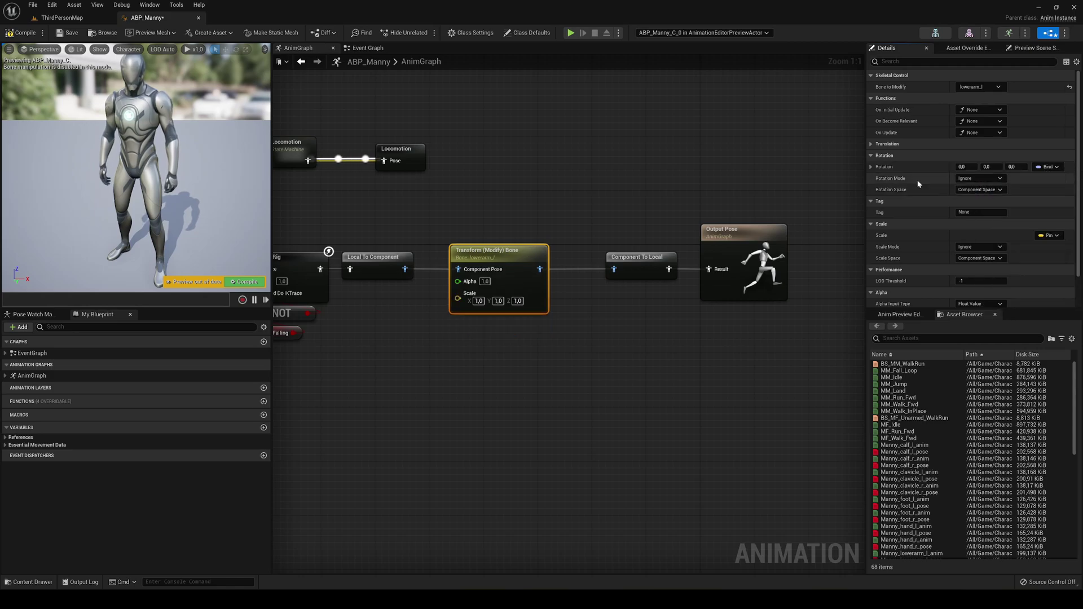
{"action": "left_click", "coordinate": [871, 157]}
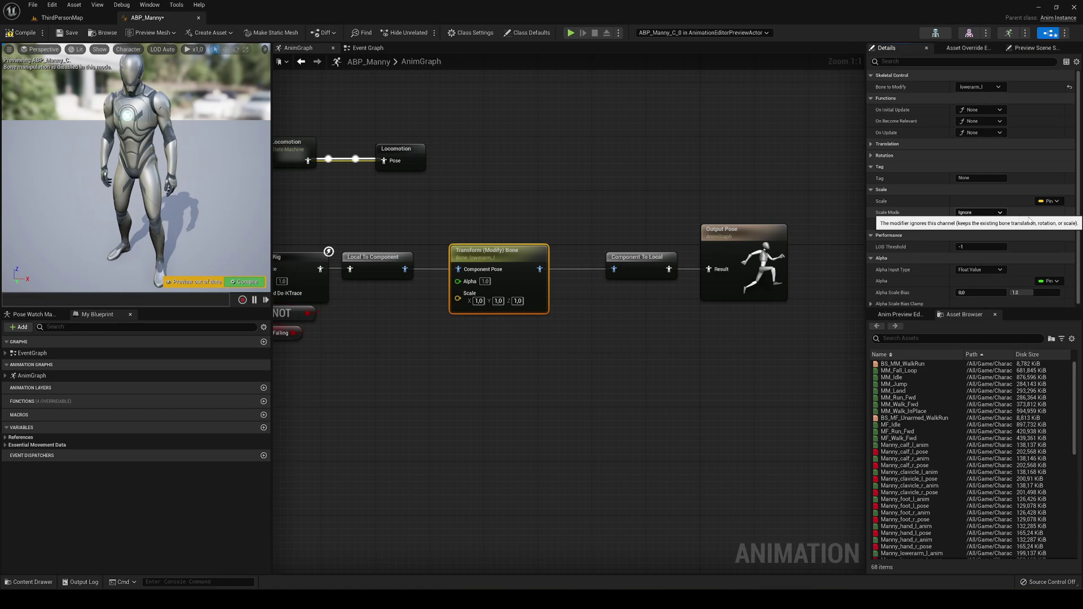
Step: Set the node's Scale Mode to Replace Existing and its scale to 2.0 on X, Y and Z
{"action": "left_click", "coordinate": [990, 212]}
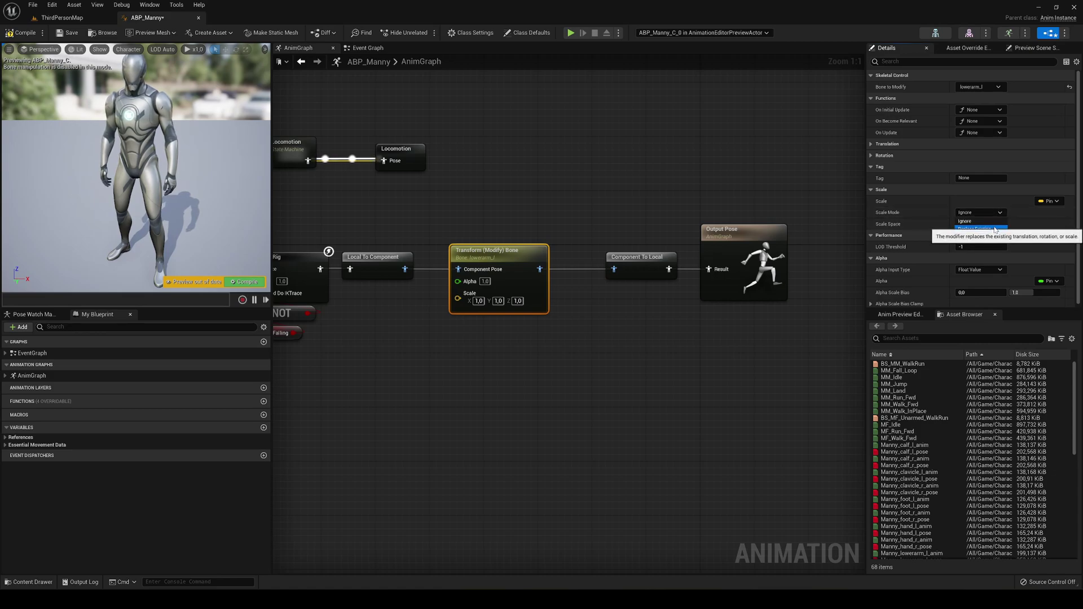
{"action": "left_click", "coordinate": [1038, 226]}
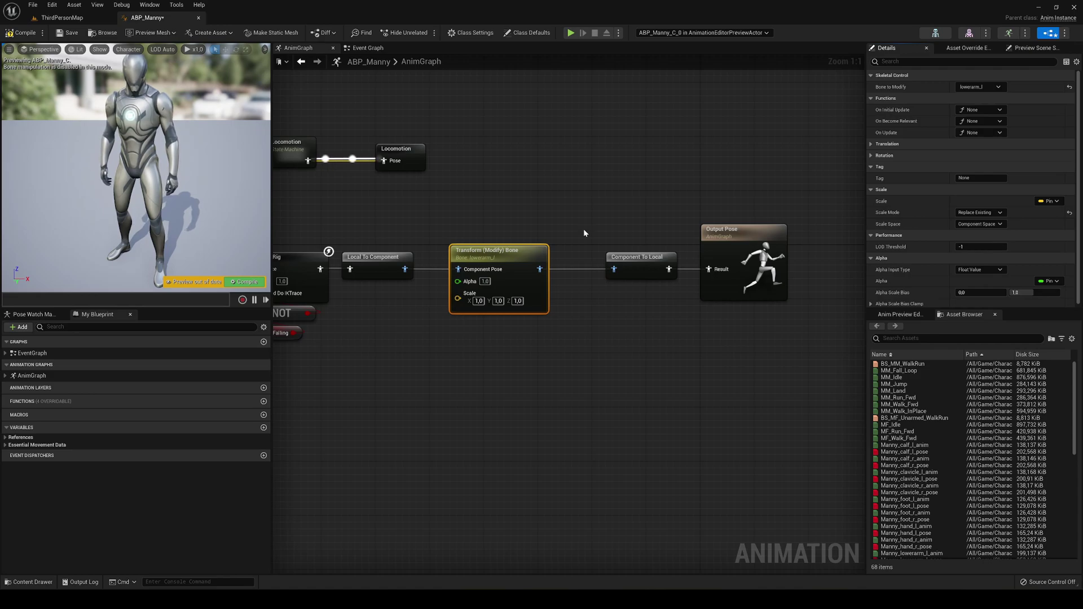
{"action": "right_click_drag", "start_coordinate": [571, 235], "coordinate": [622, 221]}
{"action": "right_click_drag", "start_coordinate": [547, 320], "coordinate": [516, 338]}
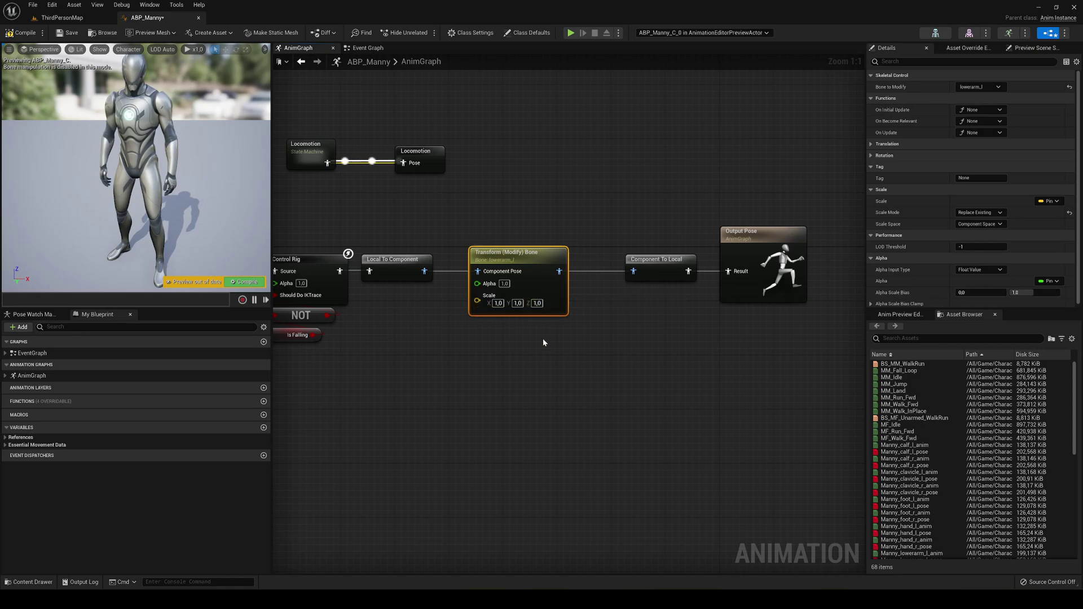
{"action": "left_click", "coordinate": [498, 303]}
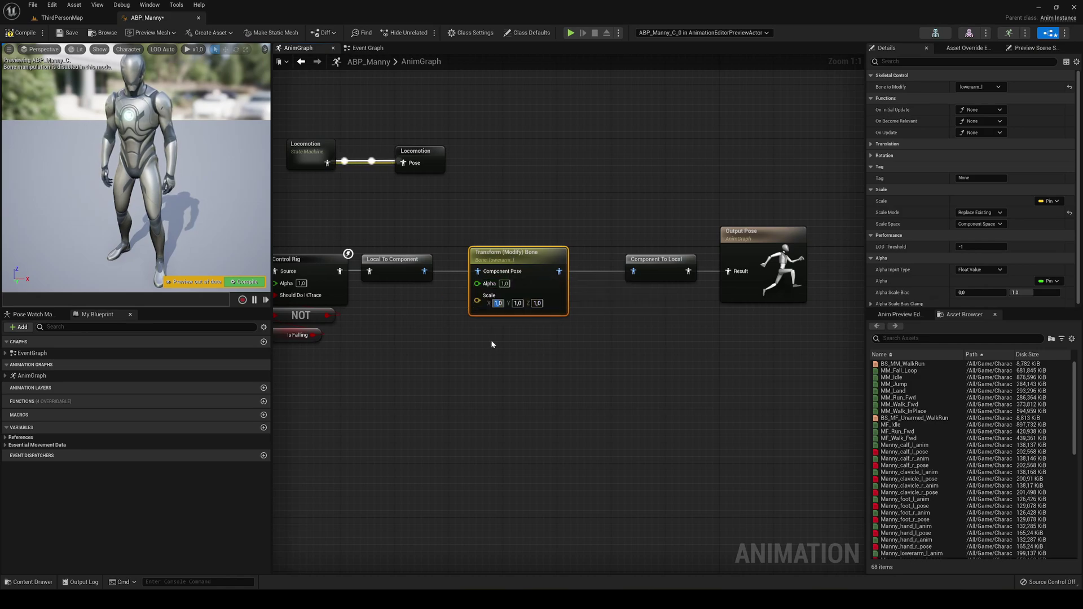
{"action": "type", "text": "20"}
{"action": "key", "text": "Return"}
{"action": "left_click", "coordinate": [503, 317]}
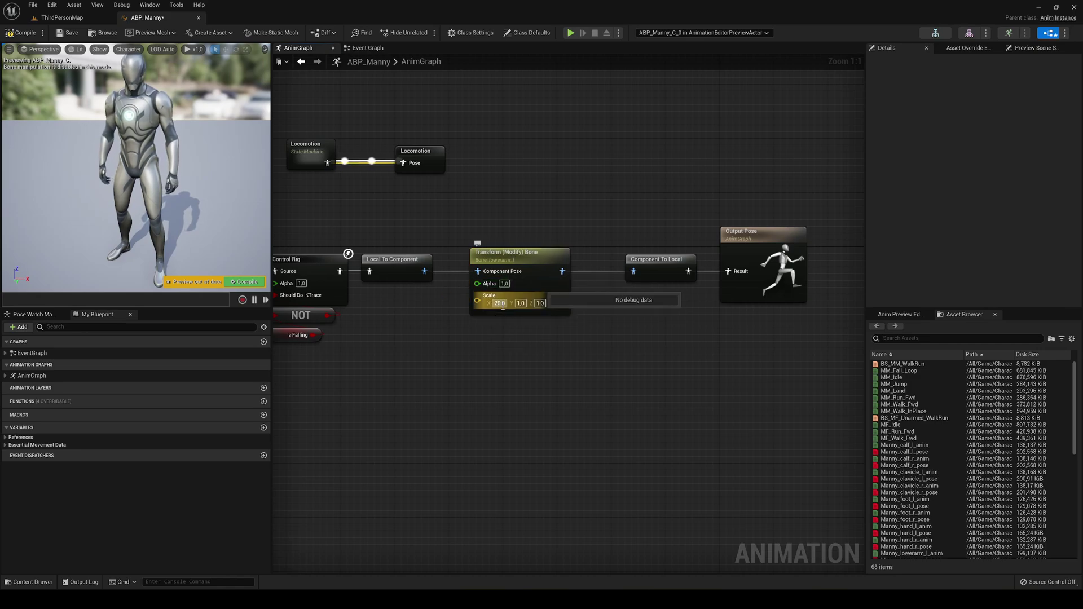
{"action": "left_click", "coordinate": [517, 303]}
{"action": "type", "text": "2"}
{"action": "left_click", "coordinate": [524, 320]}
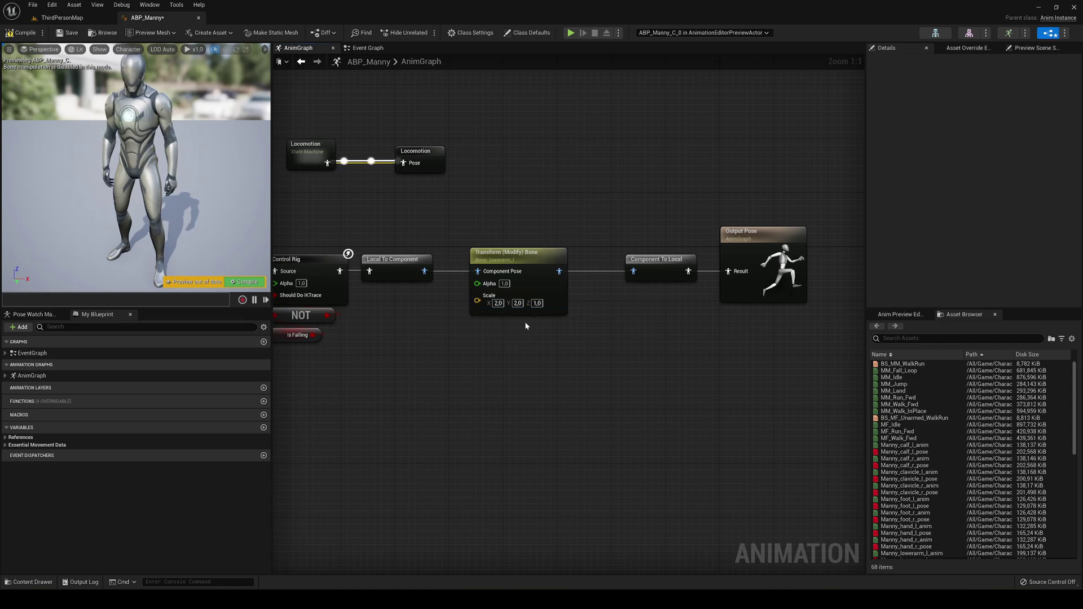
{"action": "left_click", "coordinate": [536, 303]}
{"action": "type", "text": "2"}
{"action": "left_click", "coordinate": [528, 335]}
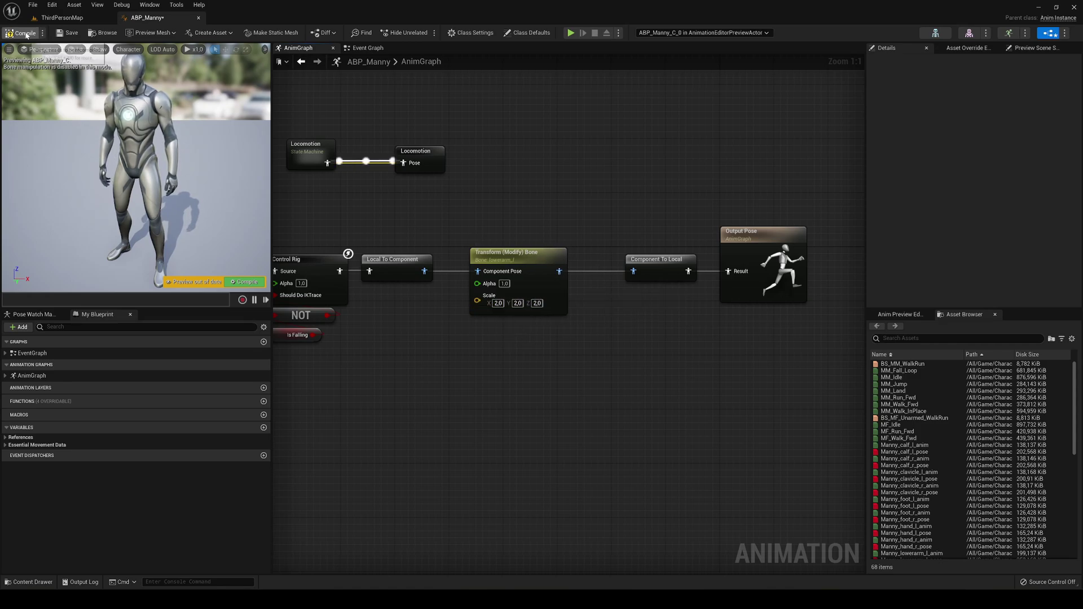
Step: Compile the animation blueprint and inspect the character's scaled left forearm in the preview
{"action": "key", "text": "d"}
{"action": "mouse_move", "coordinate": [192, 122]}
{"action": "right_mouse_down"}
{"action": "mouse_move", "coordinate": [136, 118]}
{"action": "mouse_move", "coordinate": [184, 124]}
{"action": "right_mouse_up"}
{"action": "key", "text": "w"}
{"action": "key", "text": "a"}
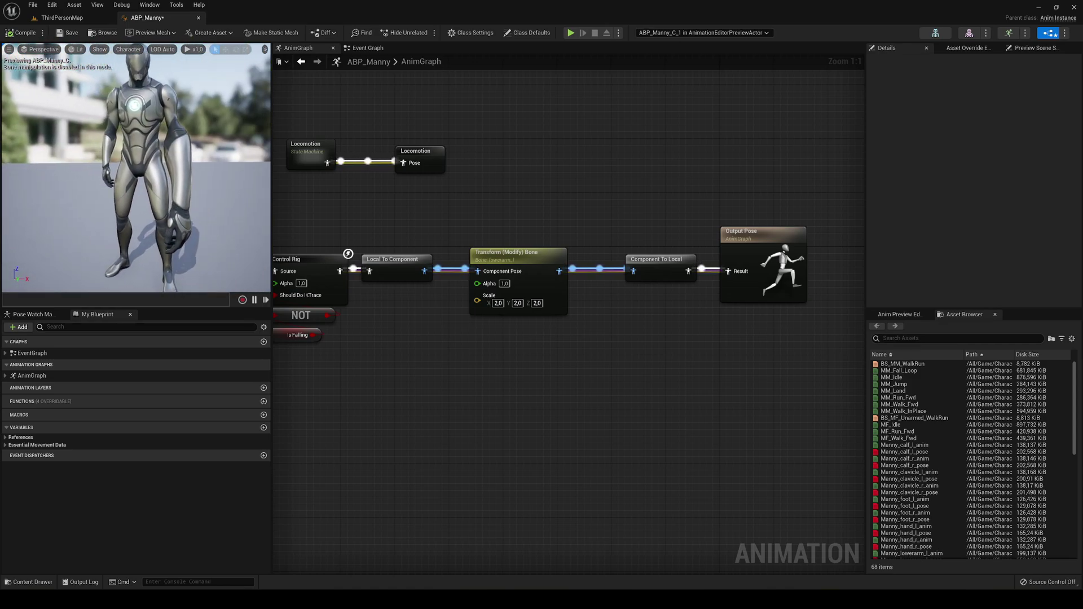
{"action": "scroll", "coordinate": [204, 185], "scroll_direction": "down", "scroll_amount": 3}
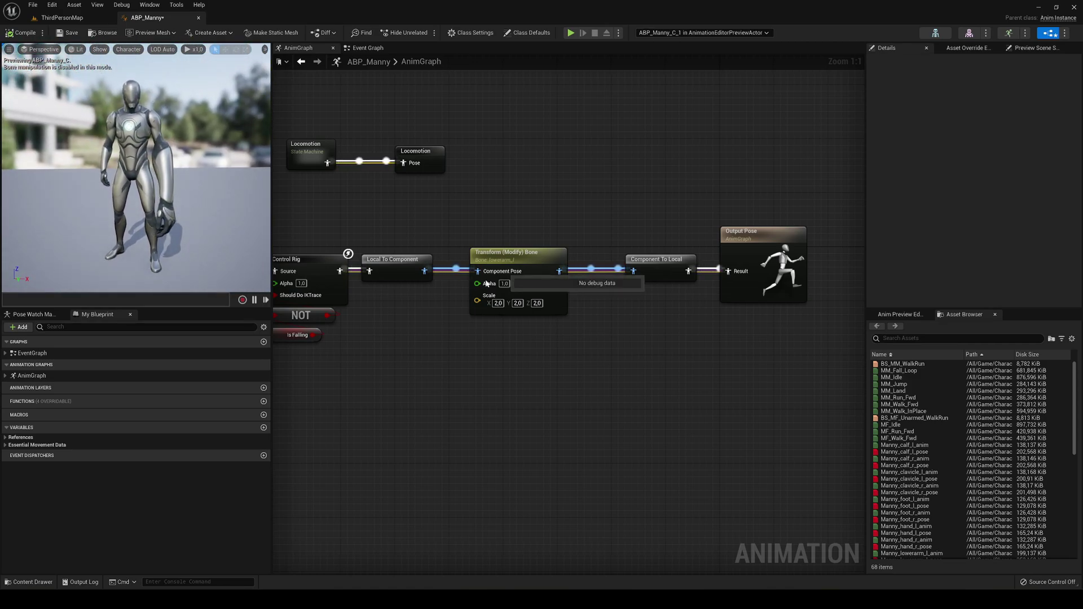
Step: Change the node's bone to modify to head, compile the blueprint and view the result in the preview
{"action": "left_click", "coordinate": [510, 265]}
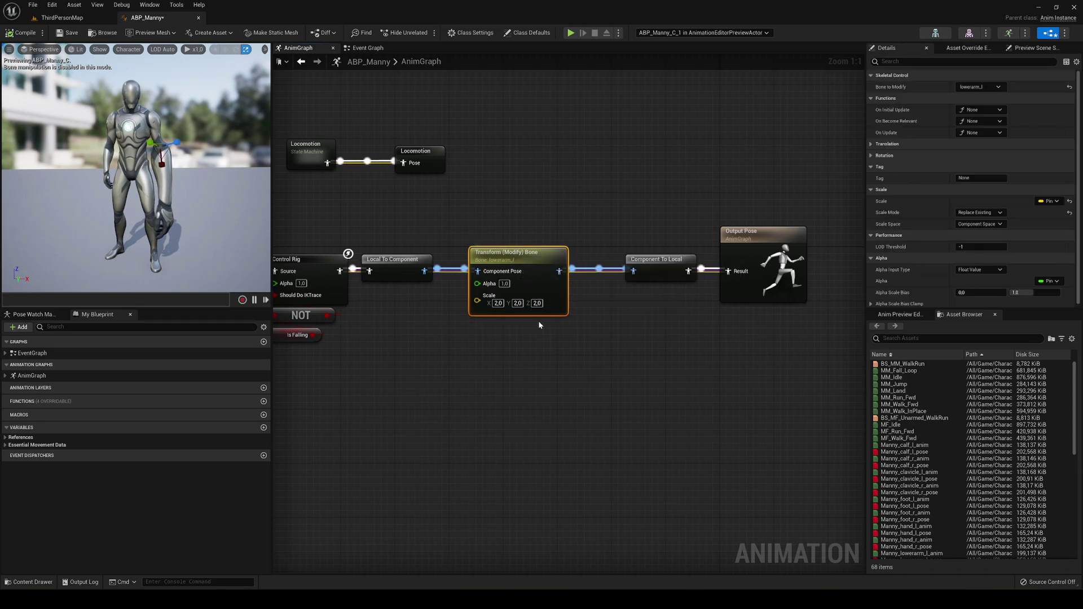
{"action": "left_click", "coordinate": [967, 89]}
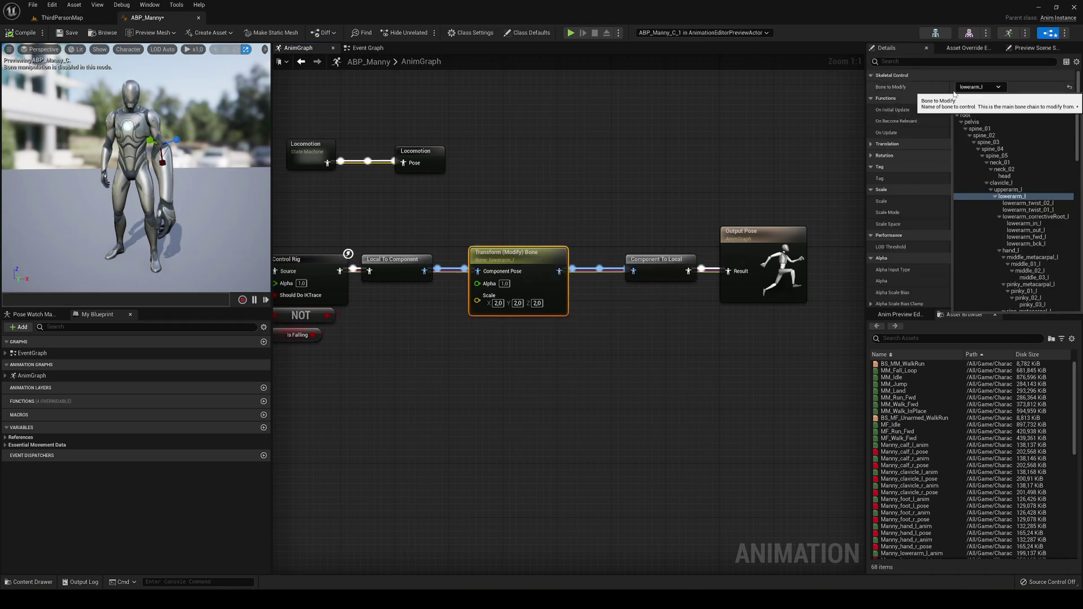
{"action": "type", "text": "head"}
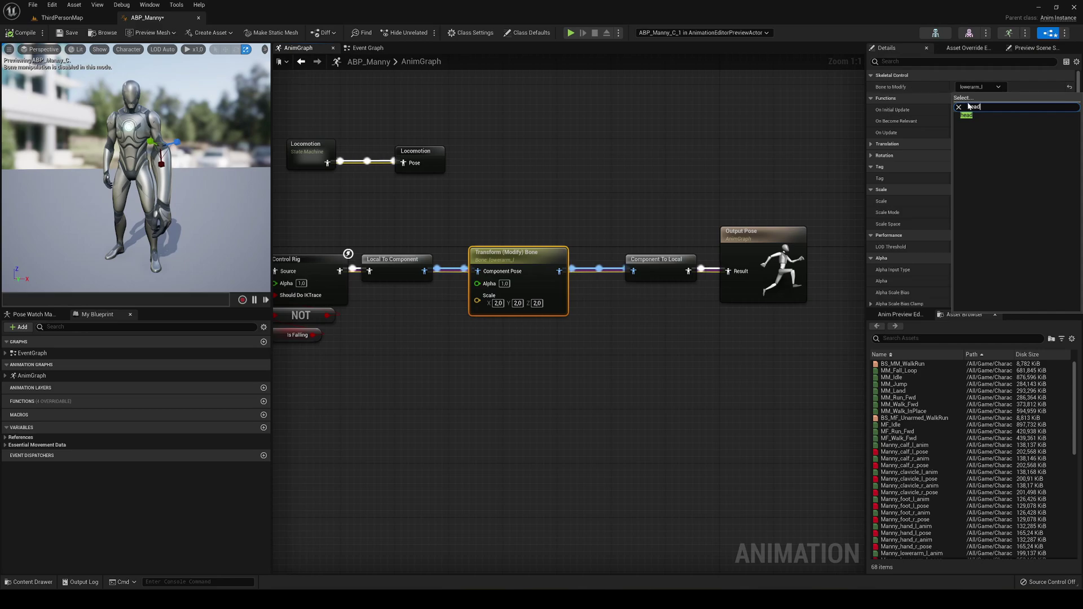
{"action": "left_click", "coordinate": [966, 115]}
{"action": "left_click", "coordinate": [512, 337]}
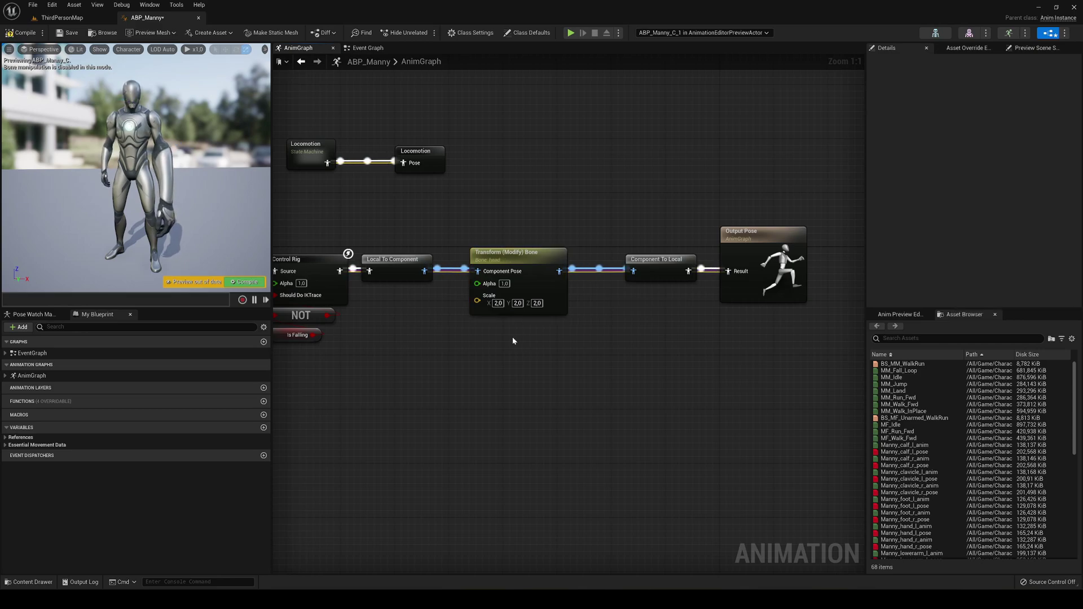
{"action": "left_click", "coordinate": [11, 32]}
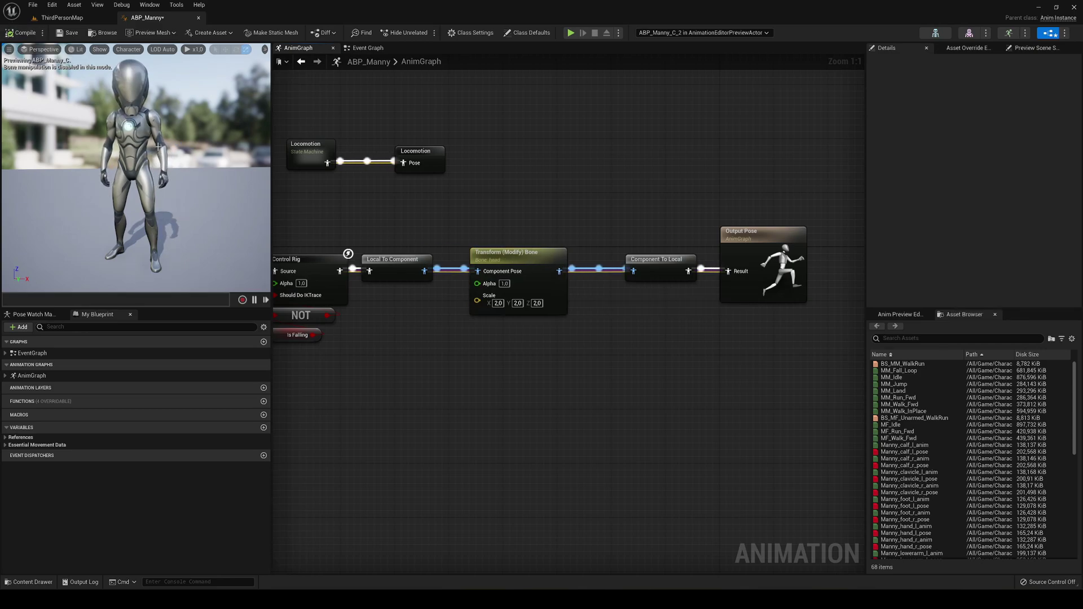
{"action": "right_click_drag", "start_coordinate": [158, 147], "coordinate": [123, 161]}
Step: Try an Alpha of 0.2 on the Transform (Modify) Bone node with a compile, and restore it to 1.0 and recompile
{"action": "left_click", "coordinate": [513, 265]}
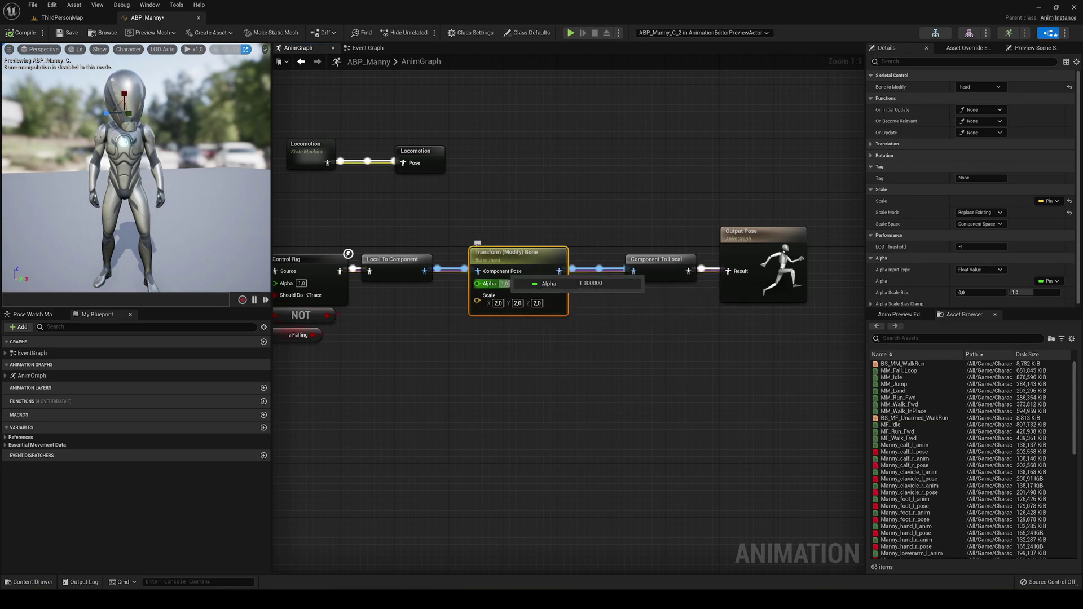
{"action": "left_click", "coordinate": [504, 283]}
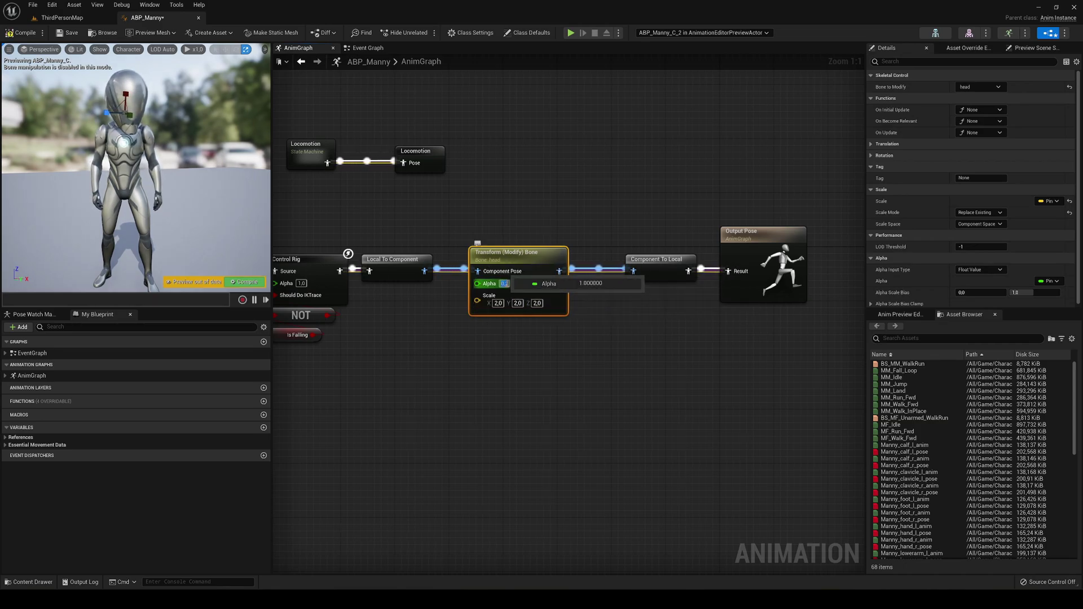
{"action": "left_click", "coordinate": [24, 37]}
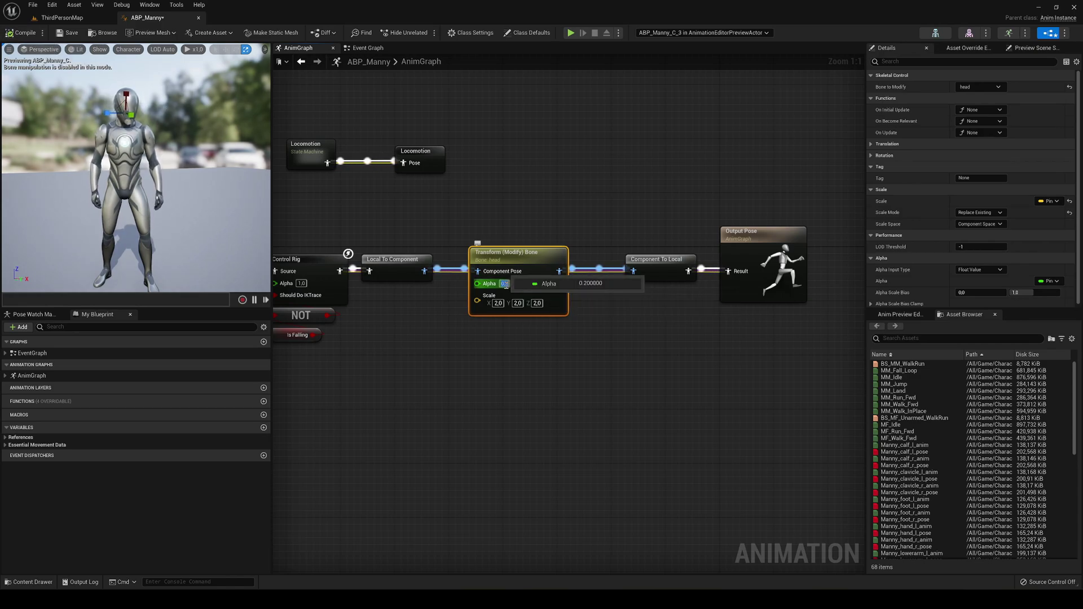
{"action": "left_click", "coordinate": [405, 332]}
{"action": "left_click", "coordinate": [22, 32]}
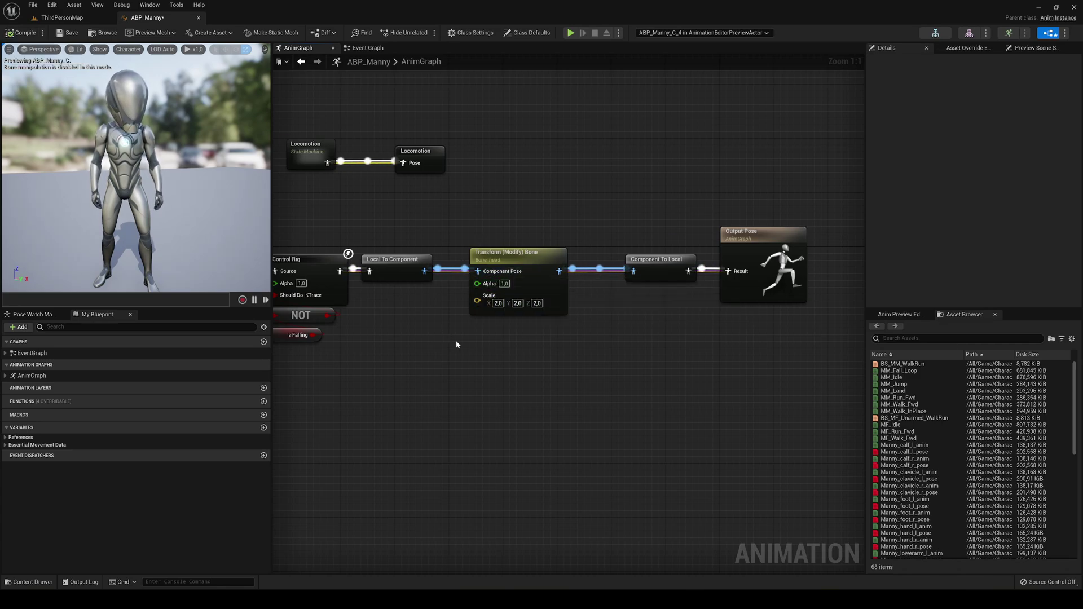
Step: Set the head bone's scale to 0.2 on X, Y and Z in the Transform (Modify) Bone node
{"action": "left_click", "coordinate": [498, 305]}
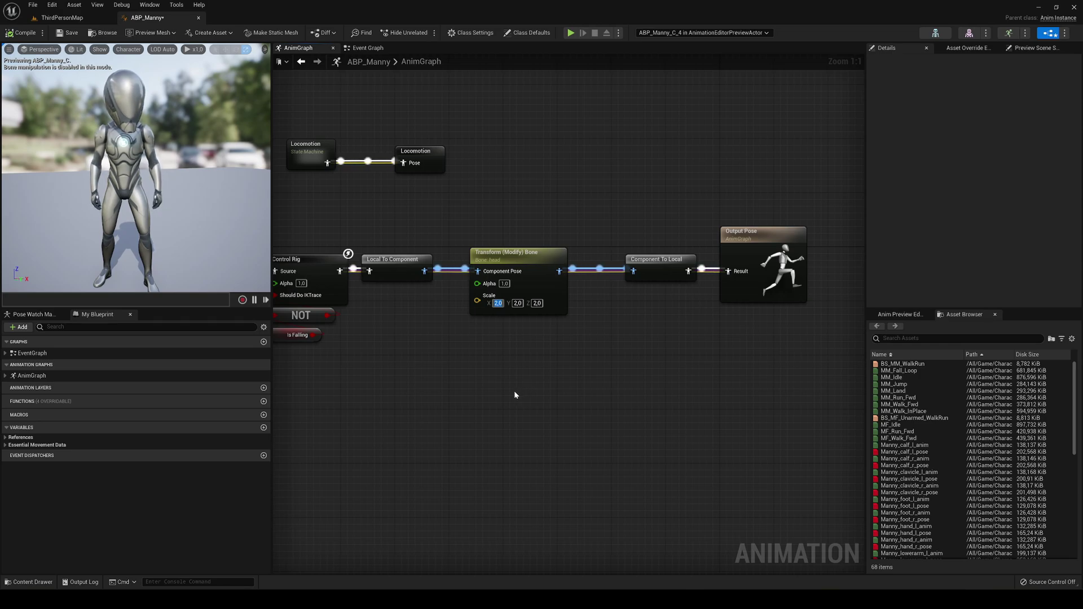
{"action": "type", "text": "0,2"}
{"action": "key", "text": "Return"}
{"action": "key", "text": "Tab"}
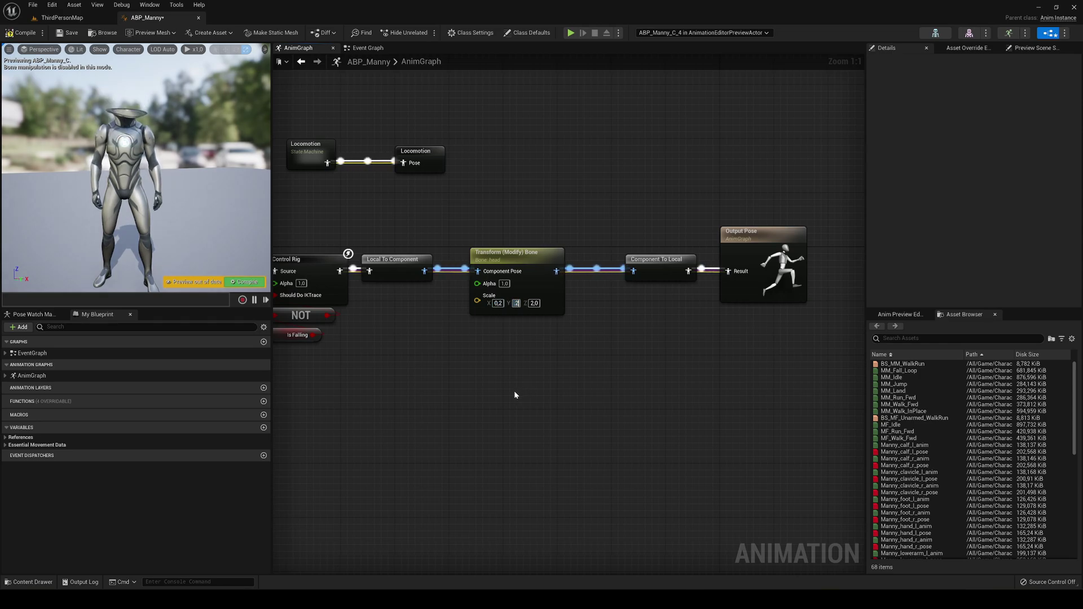
{"action": "type", "text": "0,2"}
{"action": "key", "text": "Tab"}
{"action": "type", "text": "0,2"}
{"action": "key", "text": "Return"}
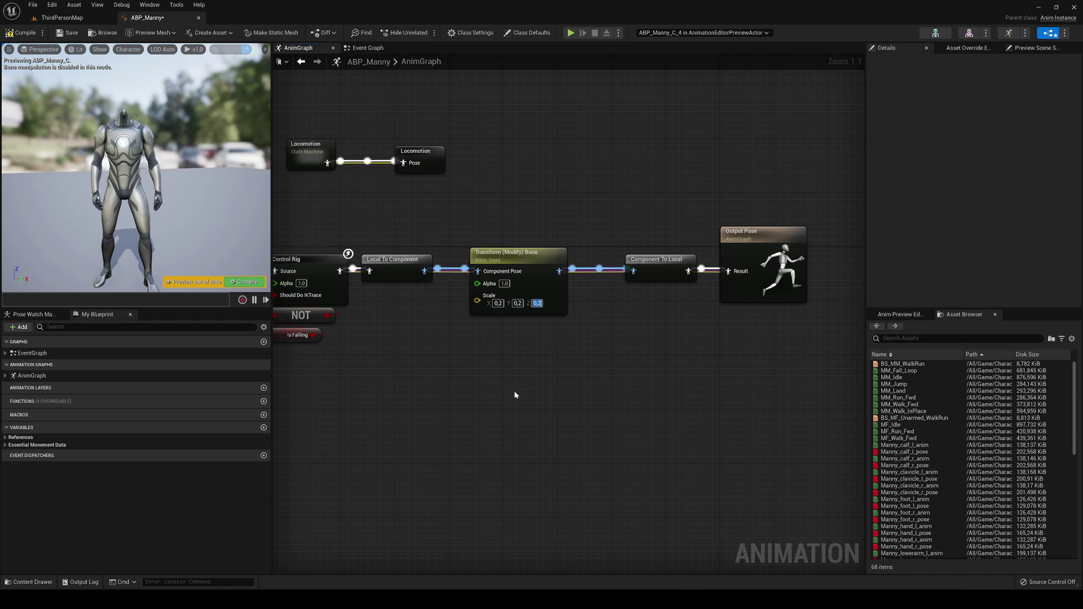
Step: Set the head bone's scale to 3.0 on X, Y and Z in the Transform (Modify) Bone node
{"action": "key", "text": "w"}
{"action": "right_click_drag", "start_coordinate": [139, 103], "coordinate": [143, 129]}
{"action": "key", "text": "s"}
{"action": "right_click_drag", "start_coordinate": [172, 179], "coordinate": [170, 168]}
{"action": "left_click", "coordinate": [498, 302]}
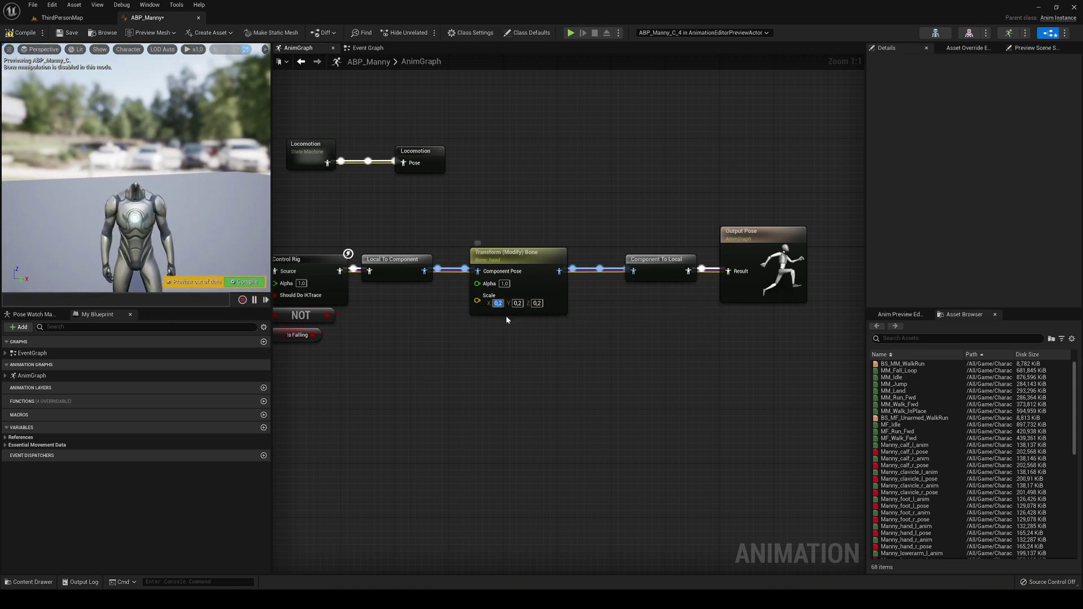
{"action": "type", "text": "3"}
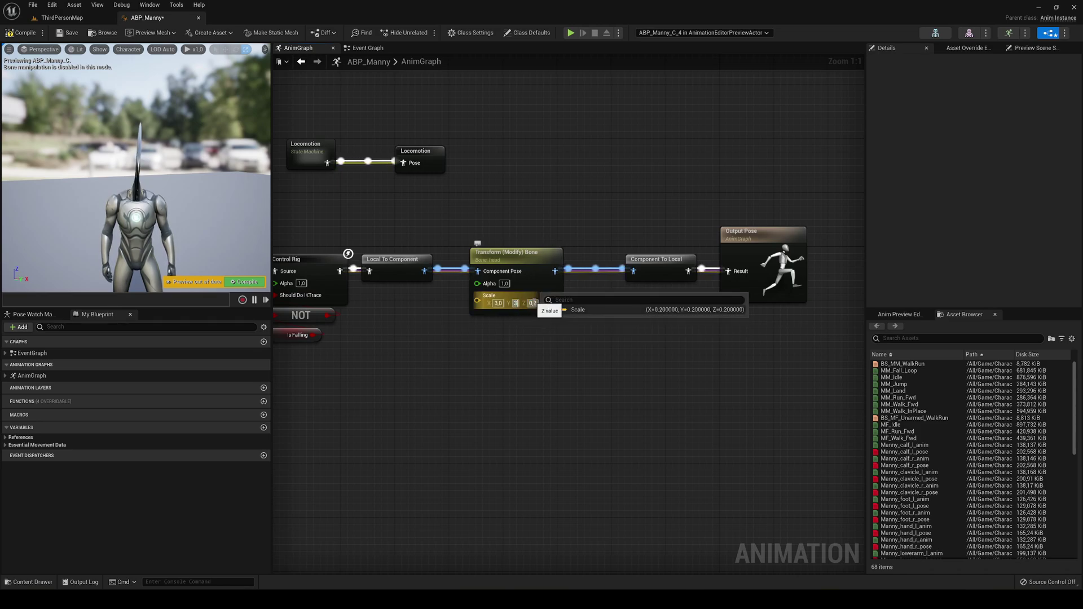
{"action": "left_click", "coordinate": [532, 303]}
{"action": "type", "text": "3"}
{"action": "left_click", "coordinate": [526, 345]}
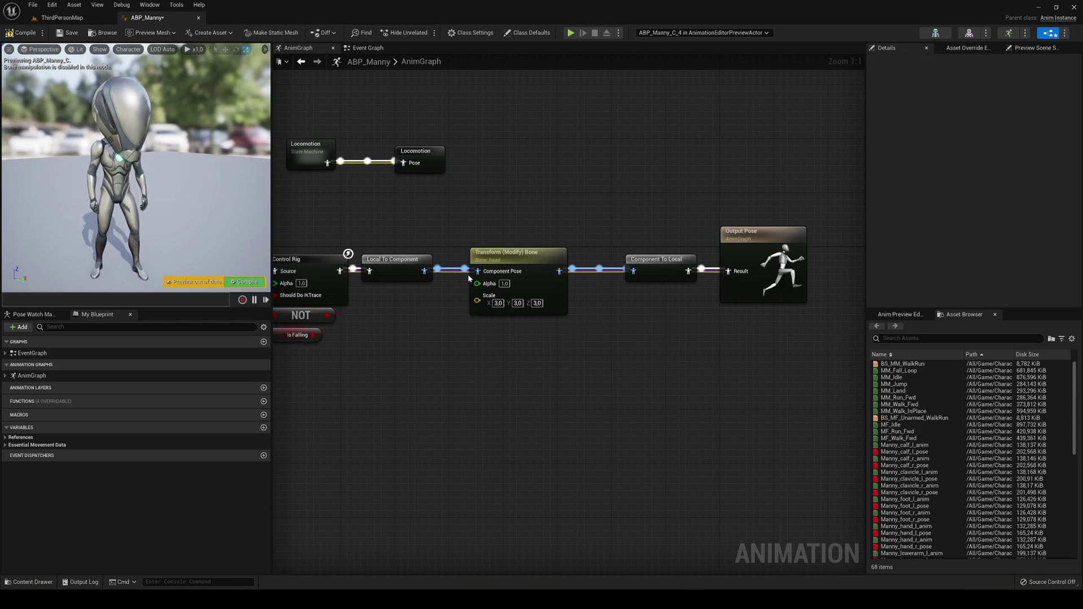
Step: Move the Component To Local and Output Pose nodes away from the Transform (Modify) Bone node to make room for another node
{"action": "left_click", "coordinate": [518, 261]}
{"action": "right_click_drag", "start_coordinate": [613, 216], "coordinate": [459, 220]}
{"action": "left_click_drag", "start_coordinate": [459, 220], "coordinate": [590, 301]}
{"action": "left_click_drag", "start_coordinate": [540, 265], "coordinate": [710, 270]}
Step: Duplicate the Transform (Modify) Bone node and wire the copy between the original and Component To Local
{"action": "left_click", "coordinate": [404, 261]}
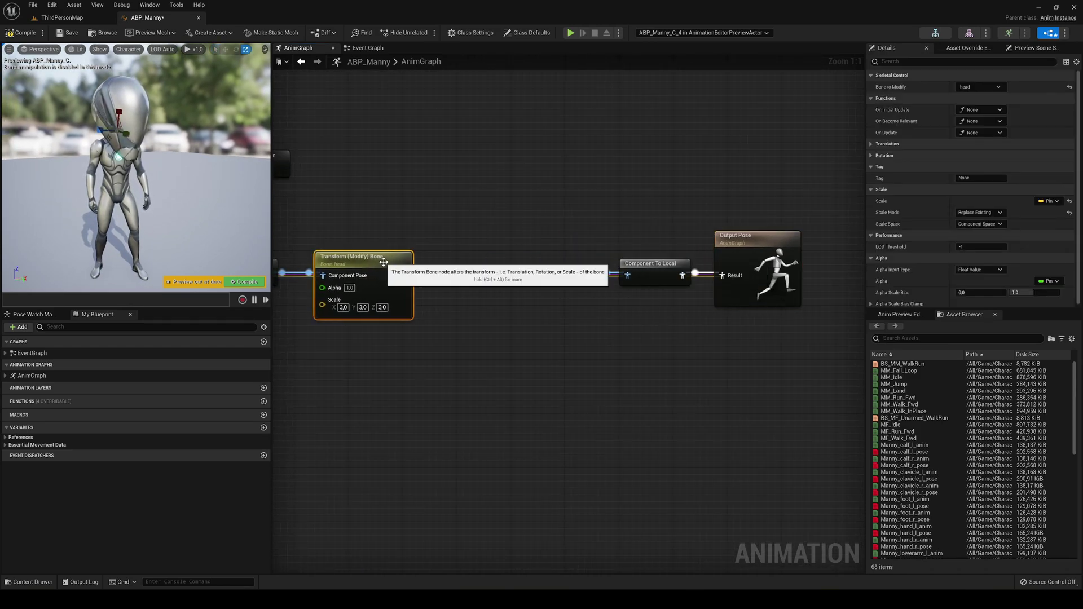
{"action": "left_click", "coordinate": [472, 299]}
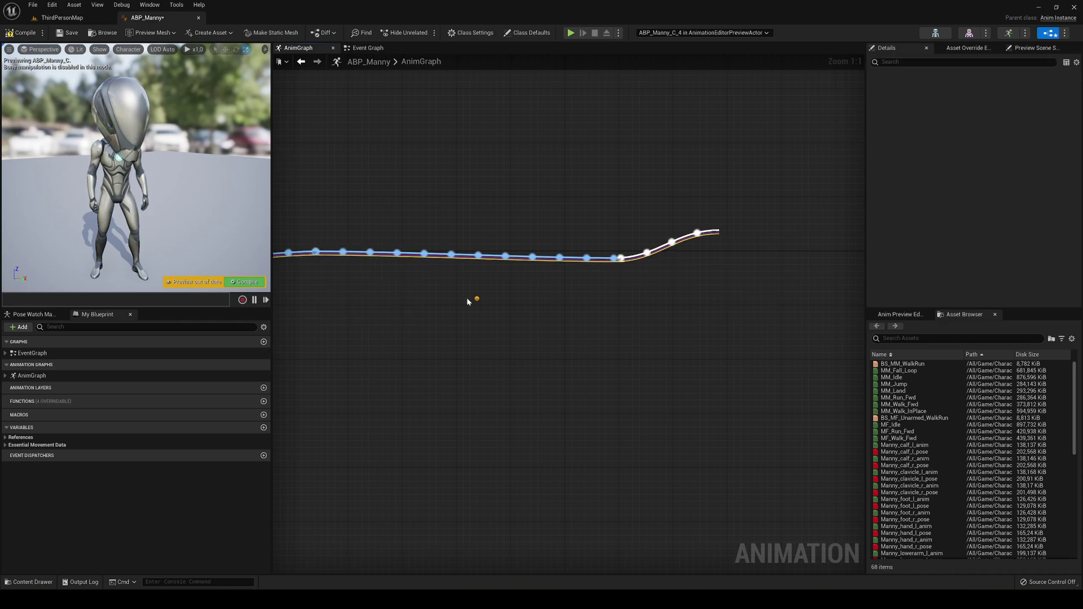
{"action": "key", "text": "ctrl+v"}
{"action": "left_click_drag", "start_coordinate": [404, 275], "coordinate": [502, 326]}
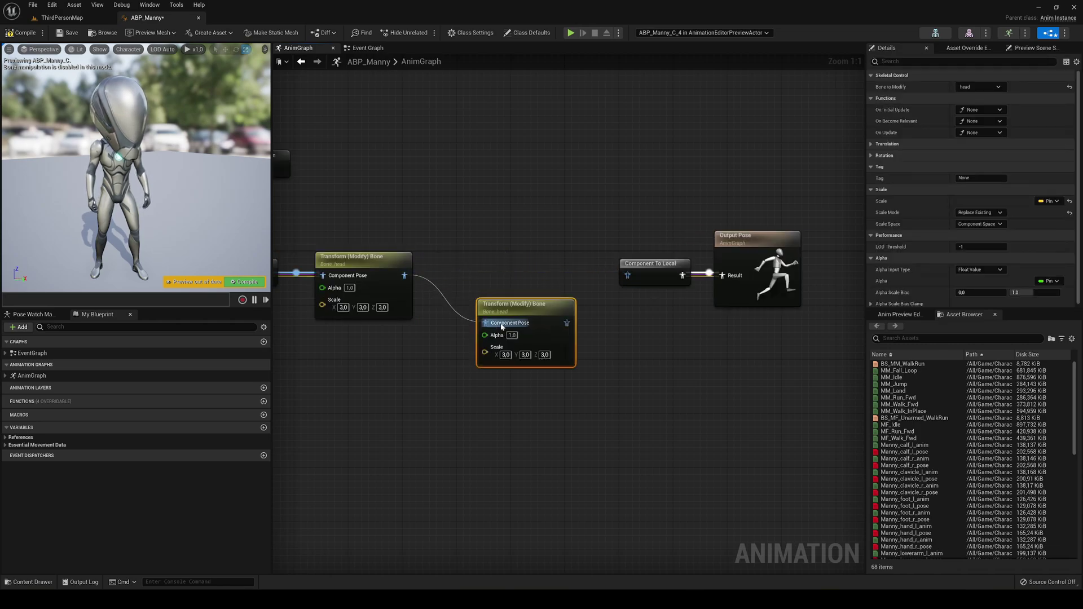
{"action": "left_click", "coordinate": [507, 288]}
{"action": "left_click_drag", "start_coordinate": [519, 288], "coordinate": [612, 277]}
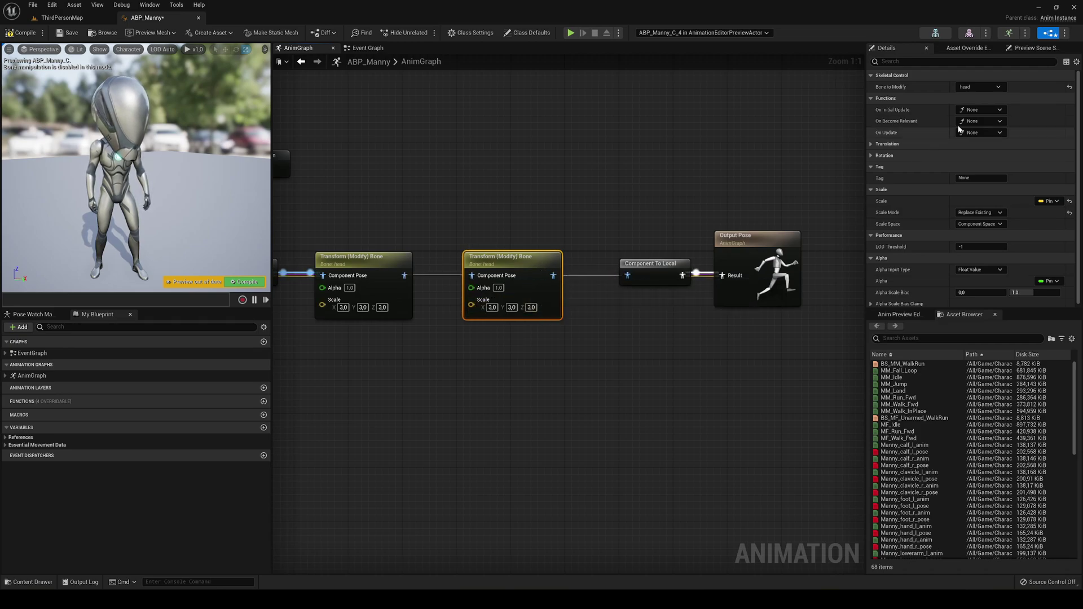
Step: Set the duplicated node's bone to modify to hand_r, compile the blueprint and view the hand in the preview
{"action": "left_click", "coordinate": [998, 87]}
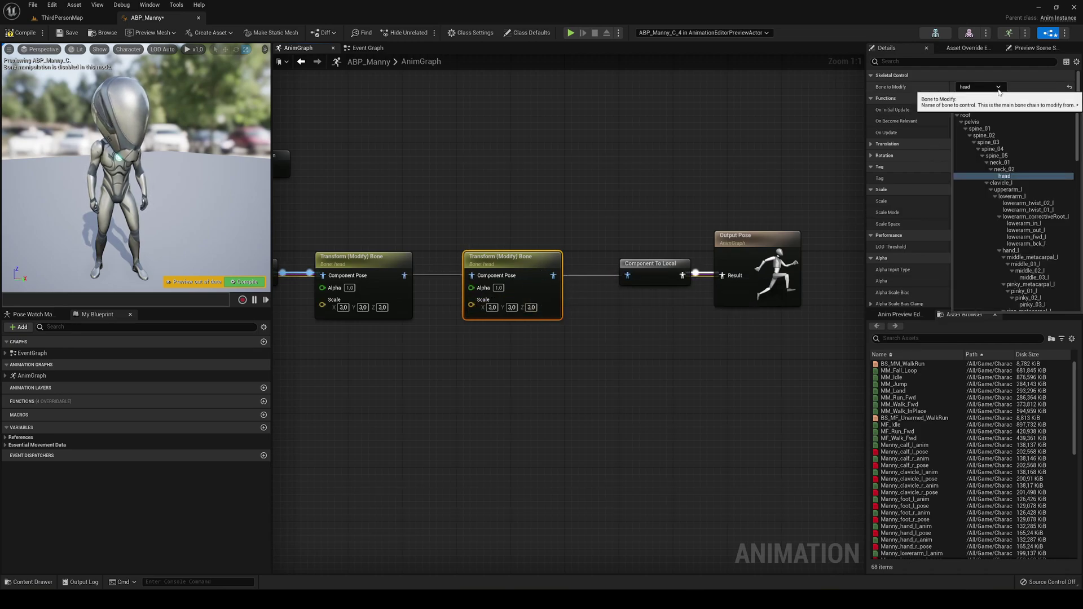
{"action": "type", "text": "hand"}
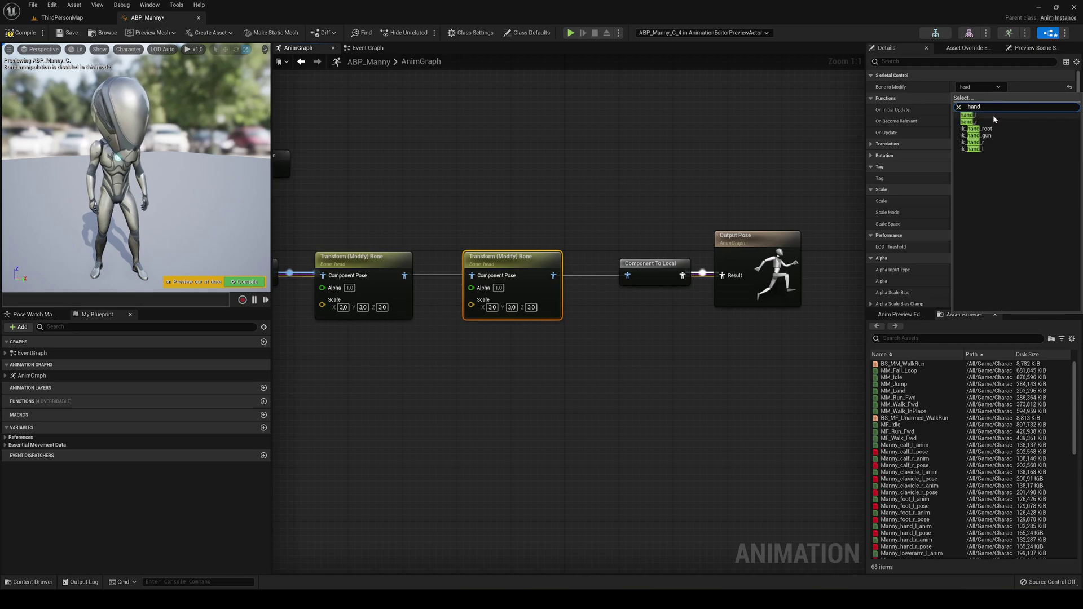
{"action": "left_click", "coordinate": [984, 120]}
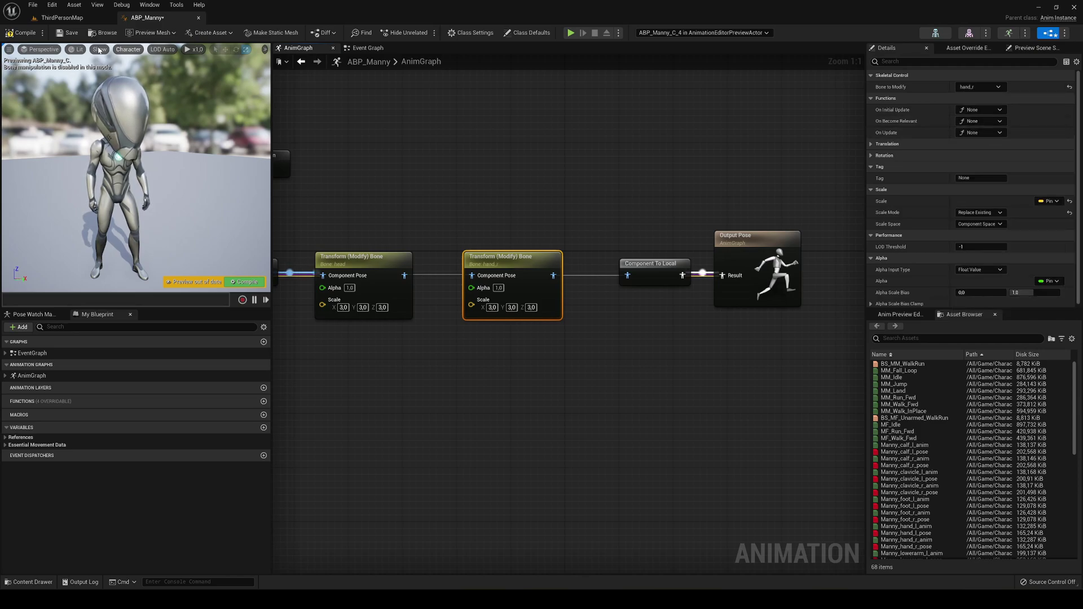
{"action": "left_click", "coordinate": [24, 34]}
{"action": "scroll", "coordinate": [129, 153], "scroll_direction": "up", "scroll_amount": 5}
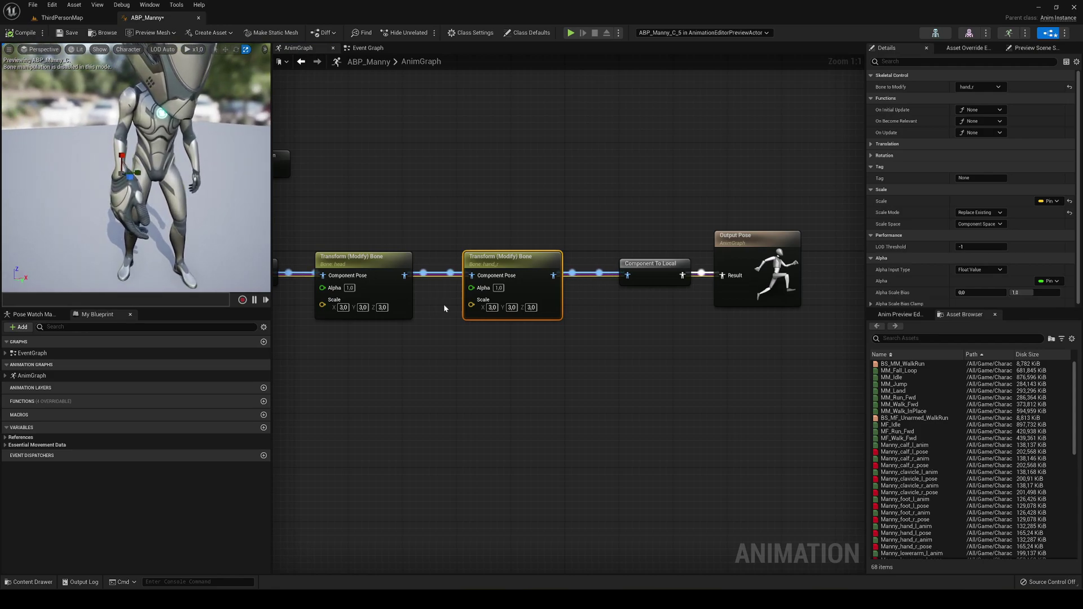
Step: Set the hand_r node's scale to 5.0 on X, Y and Z and view the whole character in the preview
{"action": "left_click", "coordinate": [492, 307]}
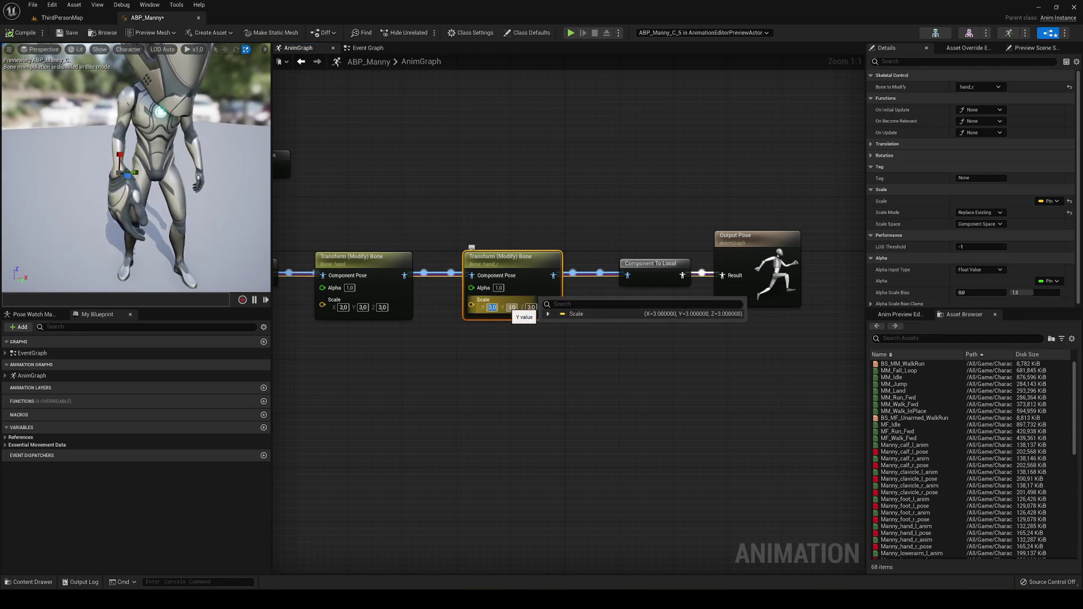
{"action": "left_click", "coordinate": [528, 339]}
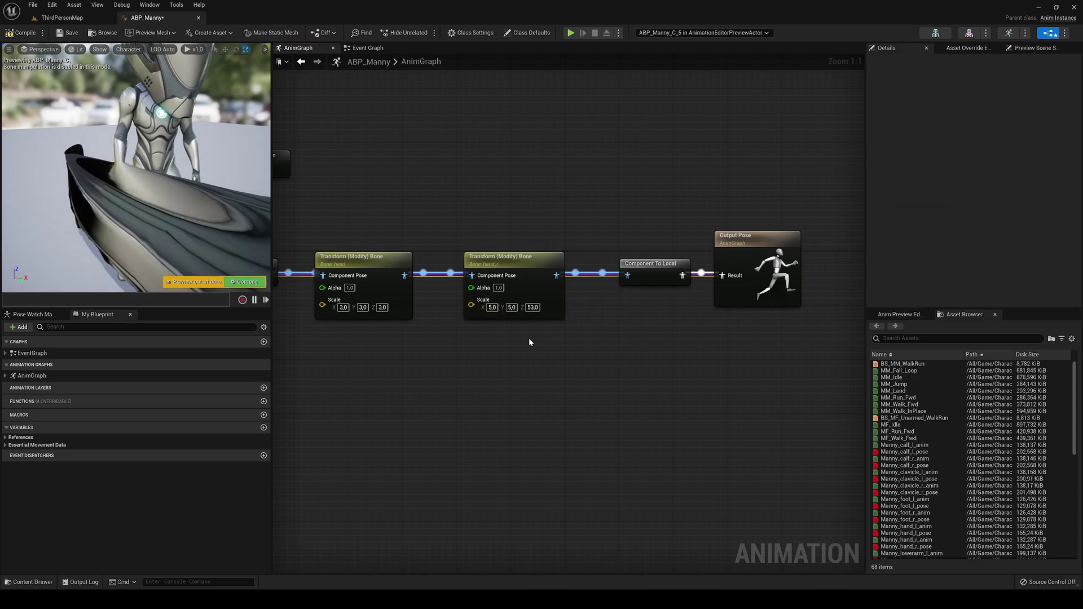
{"action": "right_click_drag", "start_coordinate": [169, 169], "coordinate": [186, 144]}
{"action": "key", "text": "s"}
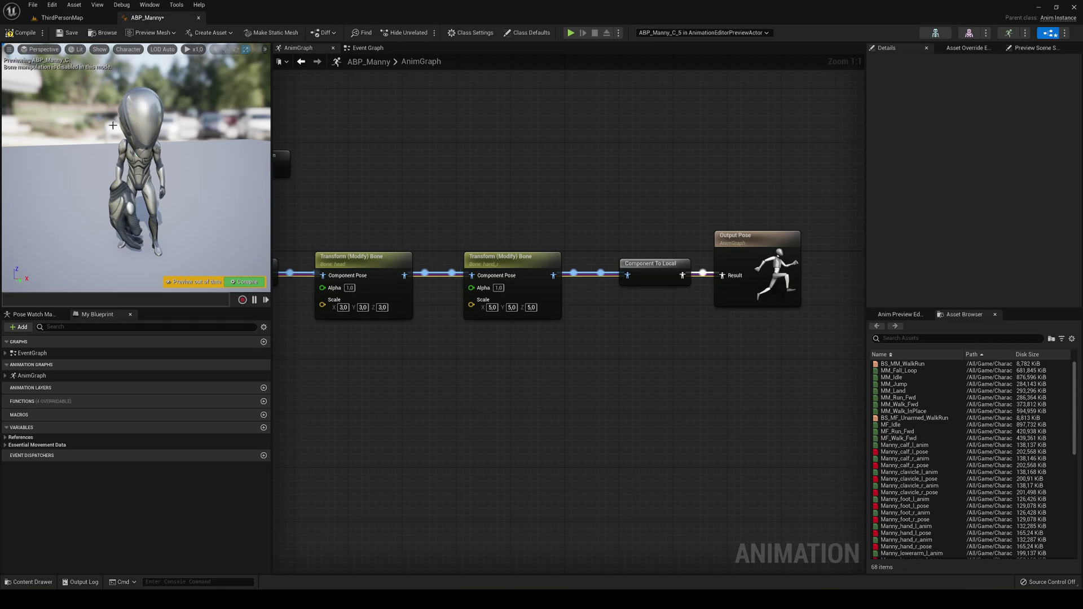
Step: Play the ThirdPersonMap level, run the character around to check the scaled head and right hand, and stop playing
{"action": "left_click", "coordinate": [62, 18]}
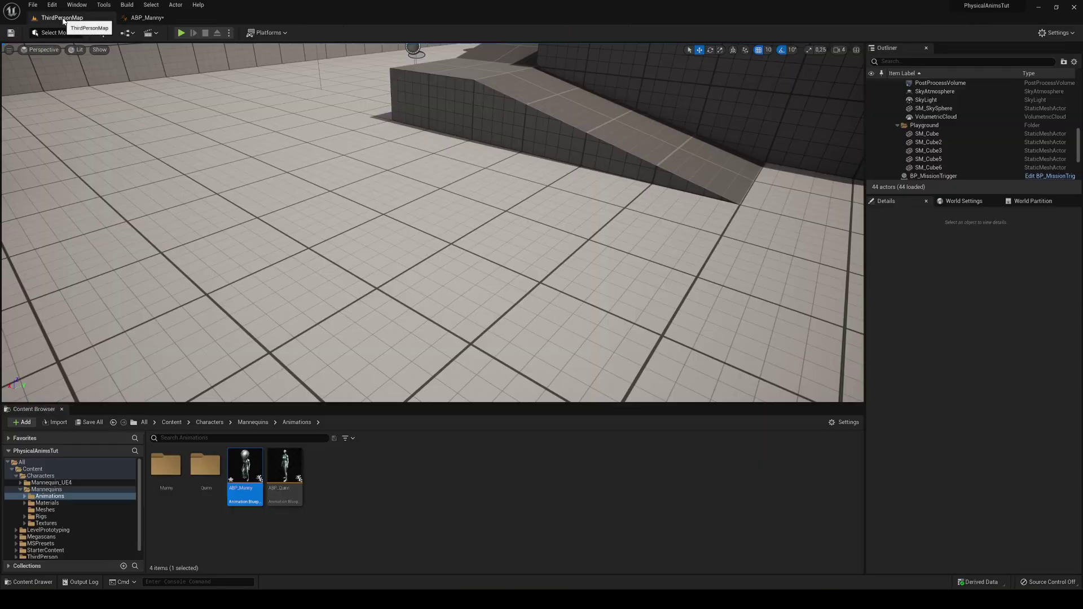
{"action": "left_click", "coordinate": [181, 33]}
{"action": "key", "text": "w"}
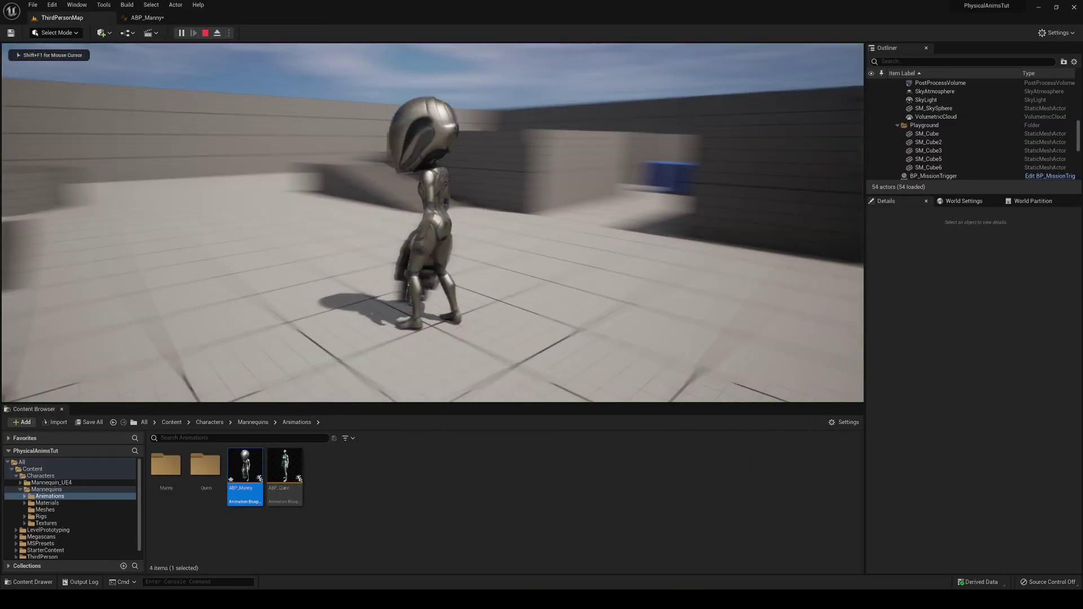
{"action": "key", "text": "s"}
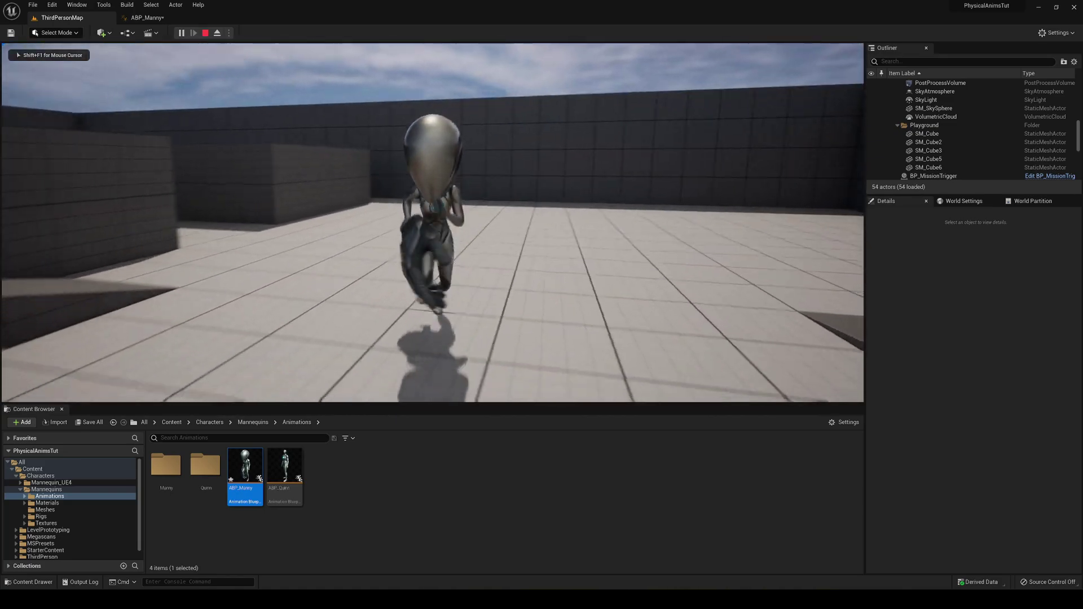
{"action": "key", "text": "w"}
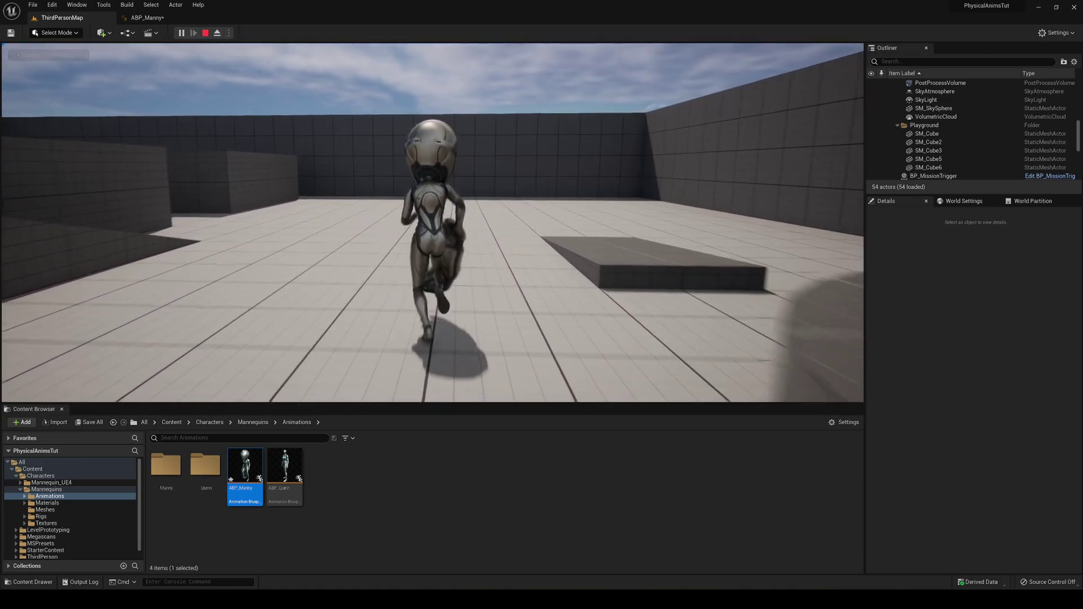
{"action": "key", "text": "Escape"}
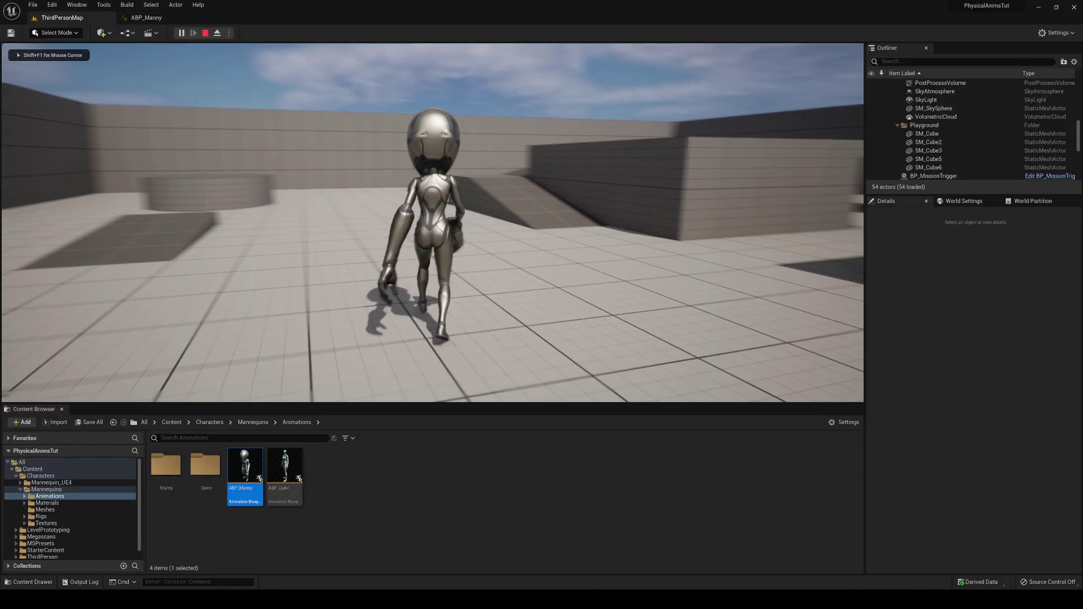
Step: Run the character around the level in various directions to examine the scaled head, right hand and left forearm in motion
{"action": "key", "text": "a"}
{"action": "key", "text": "d"}
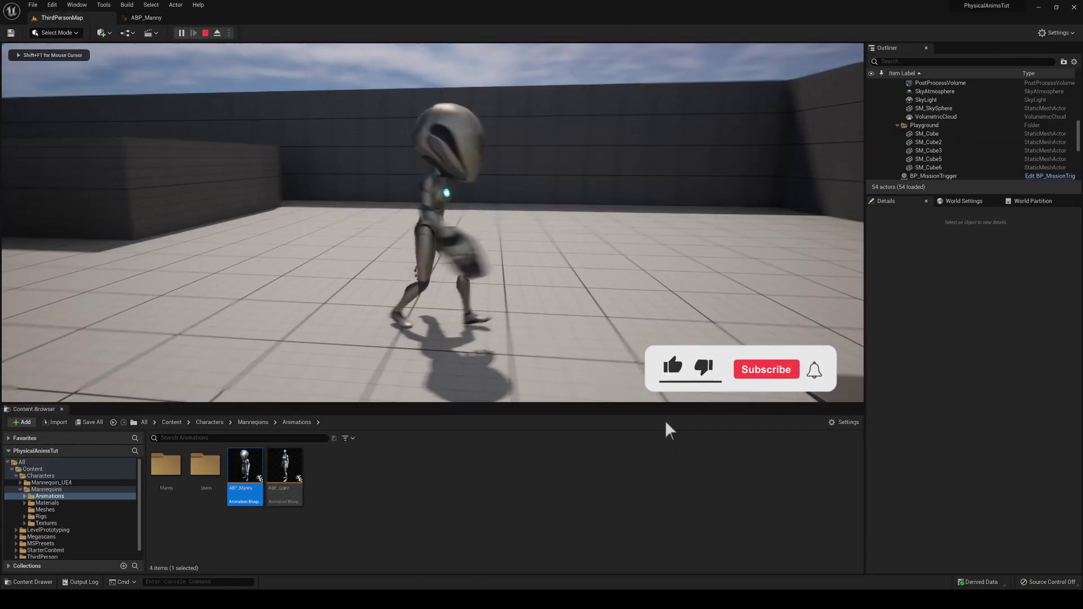
{"action": "key", "text": "w"}
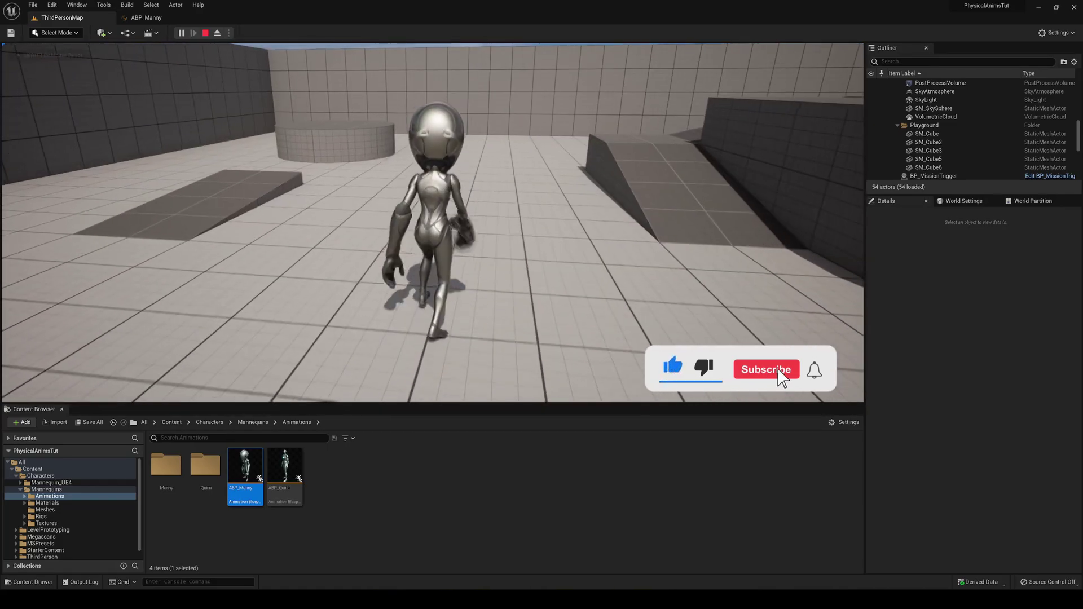
{"action": "key", "text": "s"}
{"action": "key", "text": "a"}
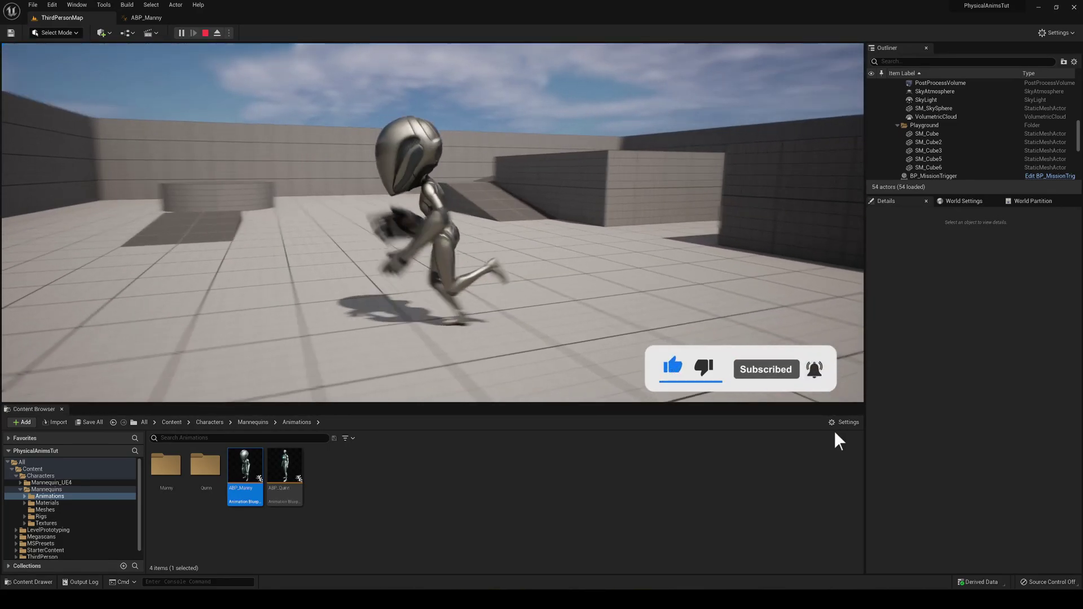
{"action": "key", "text": "w"}
{"action": "key", "text": "s"}
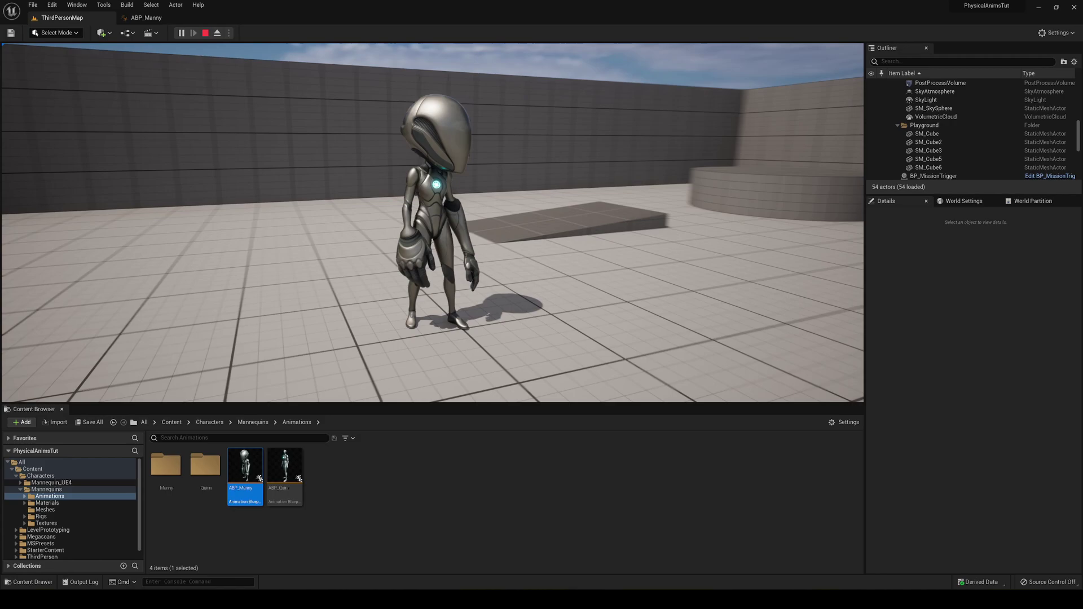
{"action": "key", "text": "s"}
{"action": "key", "text": "a"}
{"action": "key", "text": "w"}
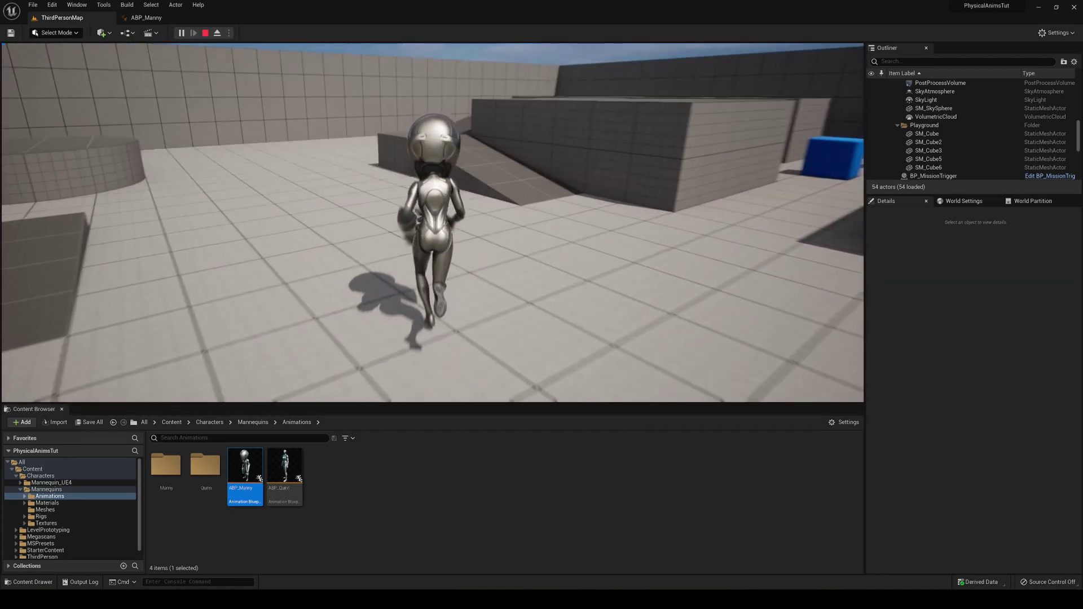
{"action": "key", "text": "a"}
{"action": "key", "text": "s"}
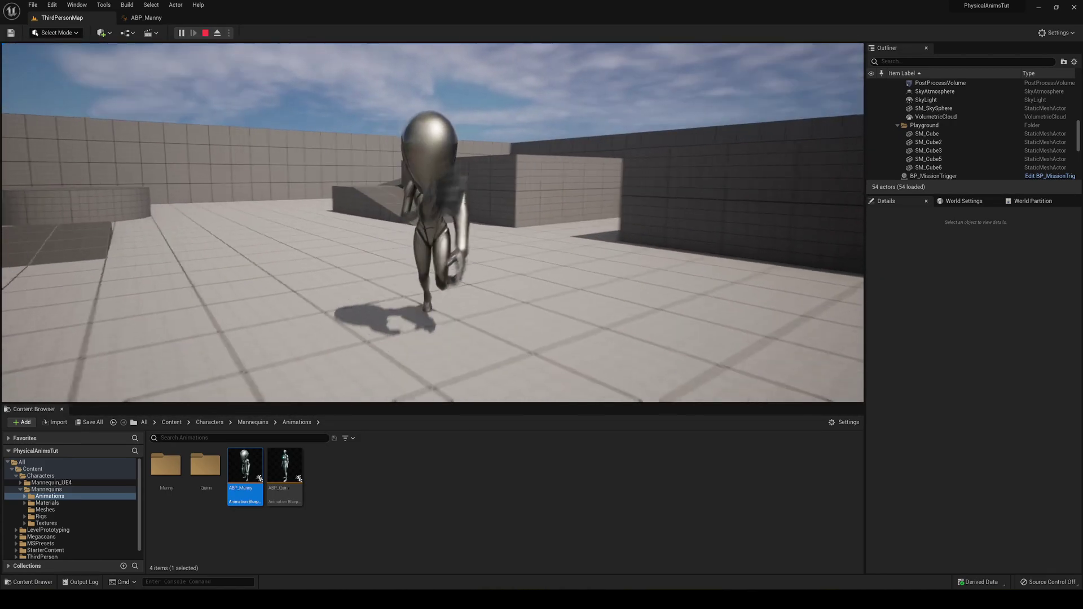
{"action": "key", "text": "a"}
{"action": "key", "text": "w"}
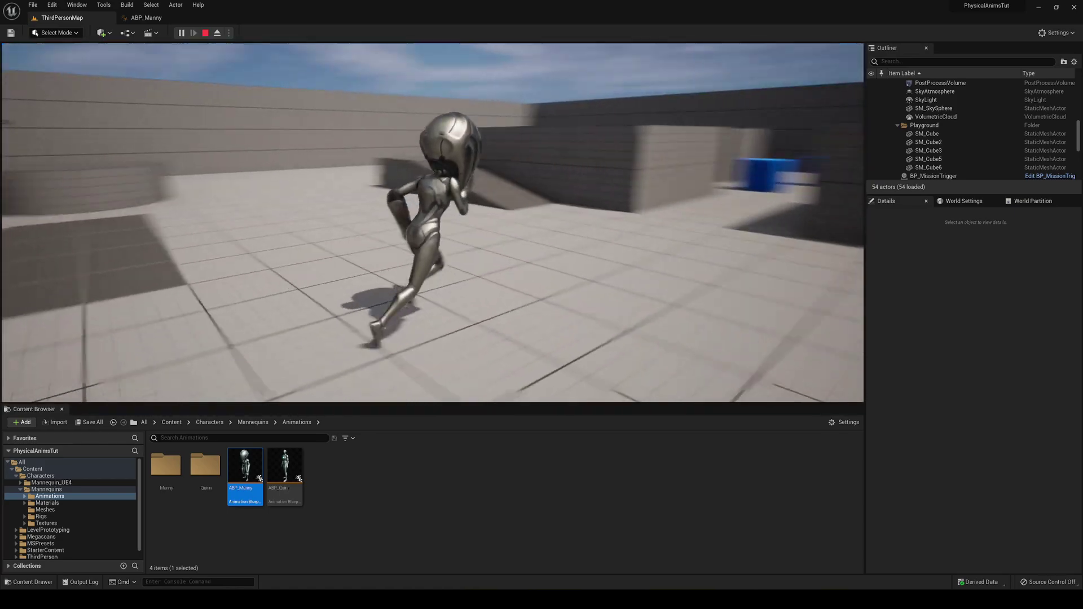
{"action": "key", "text": "s"}
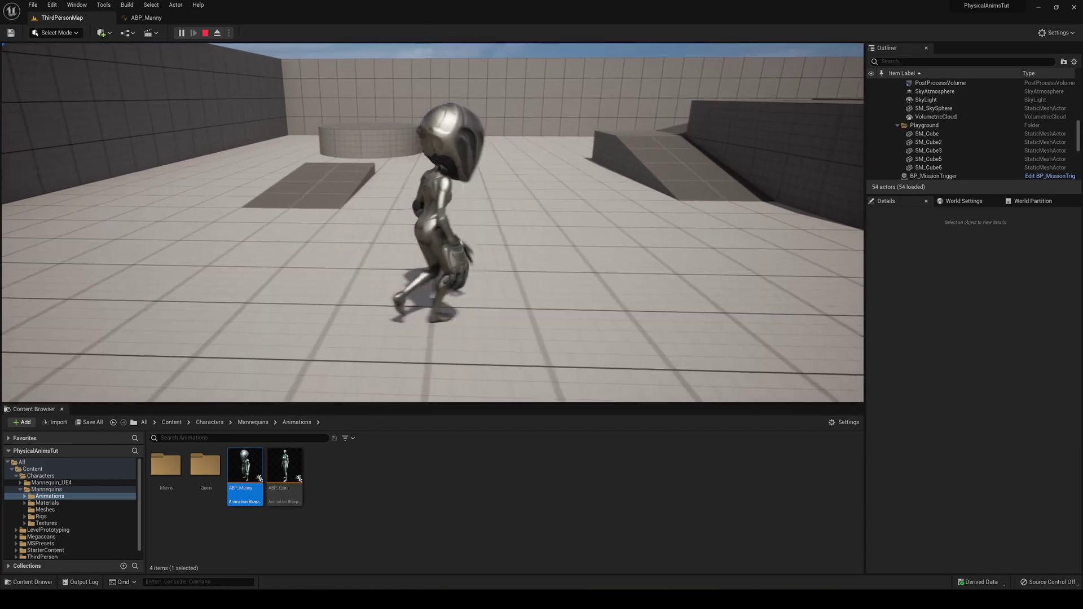